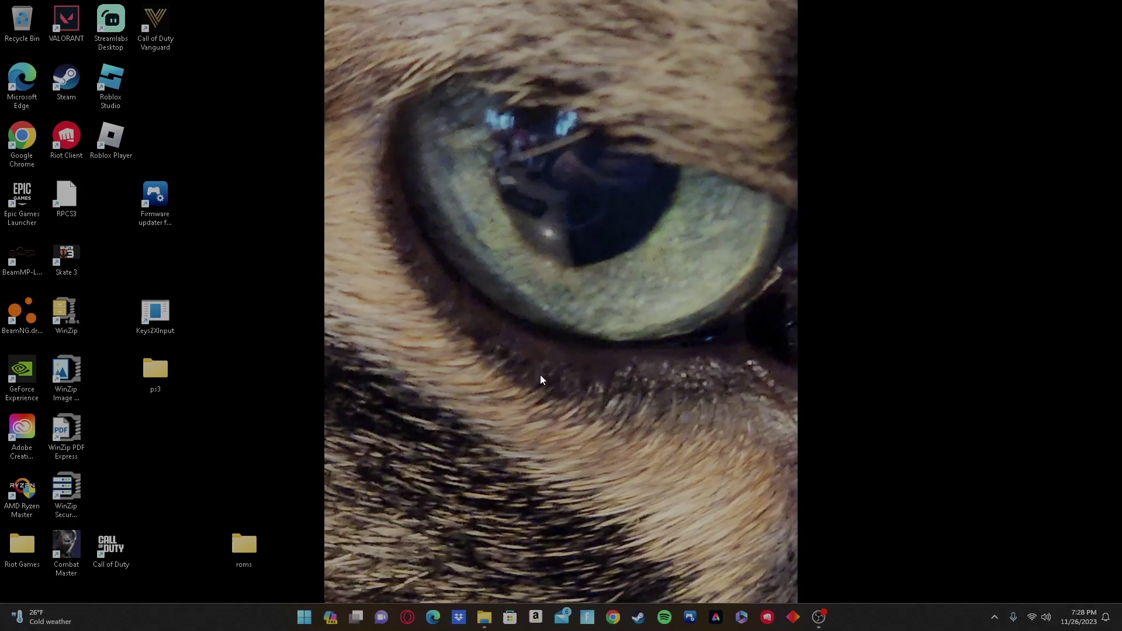
Step: Open NVIDIA Control Panel from the desktop's extended options
{"action": "right_click", "coordinate": [520, 278]}
{"action": "left_click", "coordinate": [433, 268]}
{"action": "right_click", "coordinate": [501, 244]}
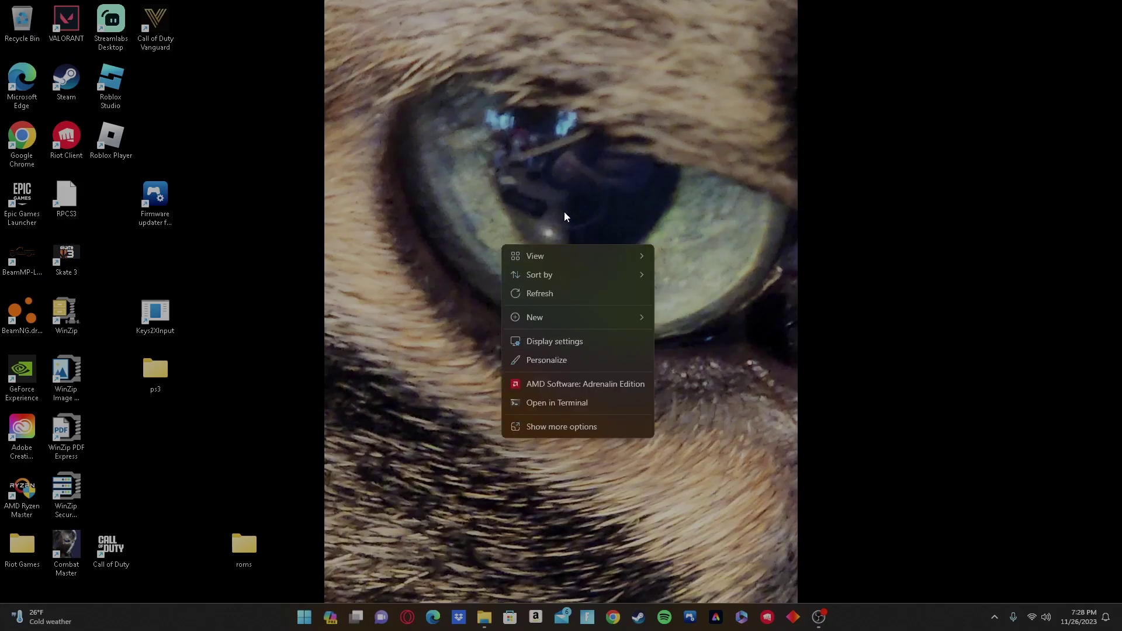
{"action": "left_click", "coordinate": [564, 427]}
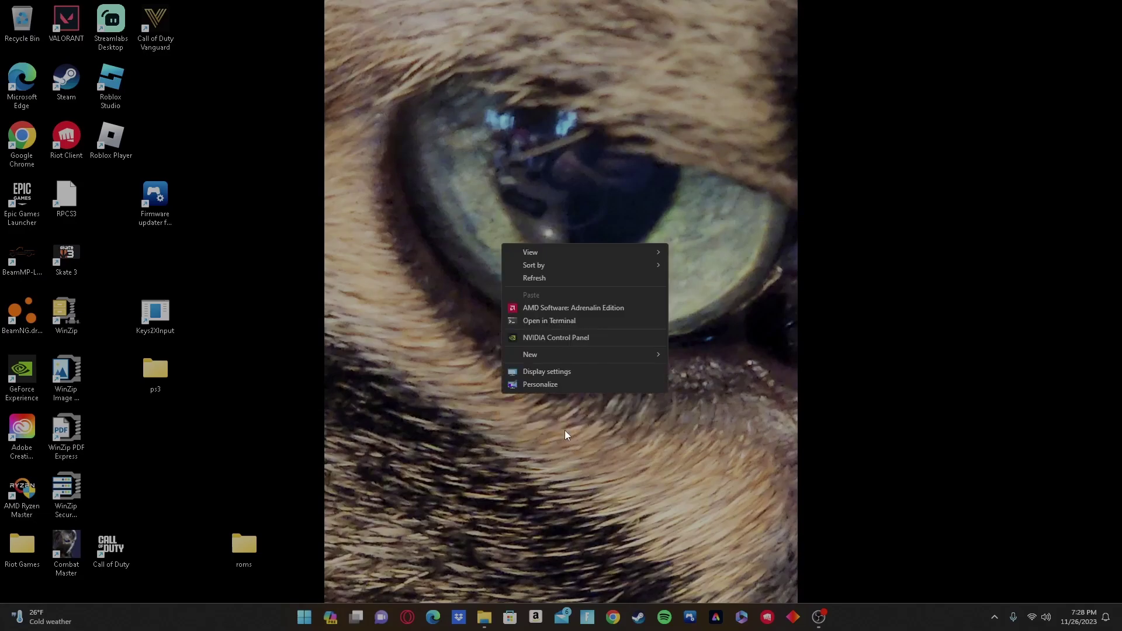
{"action": "left_click", "coordinate": [574, 337]}
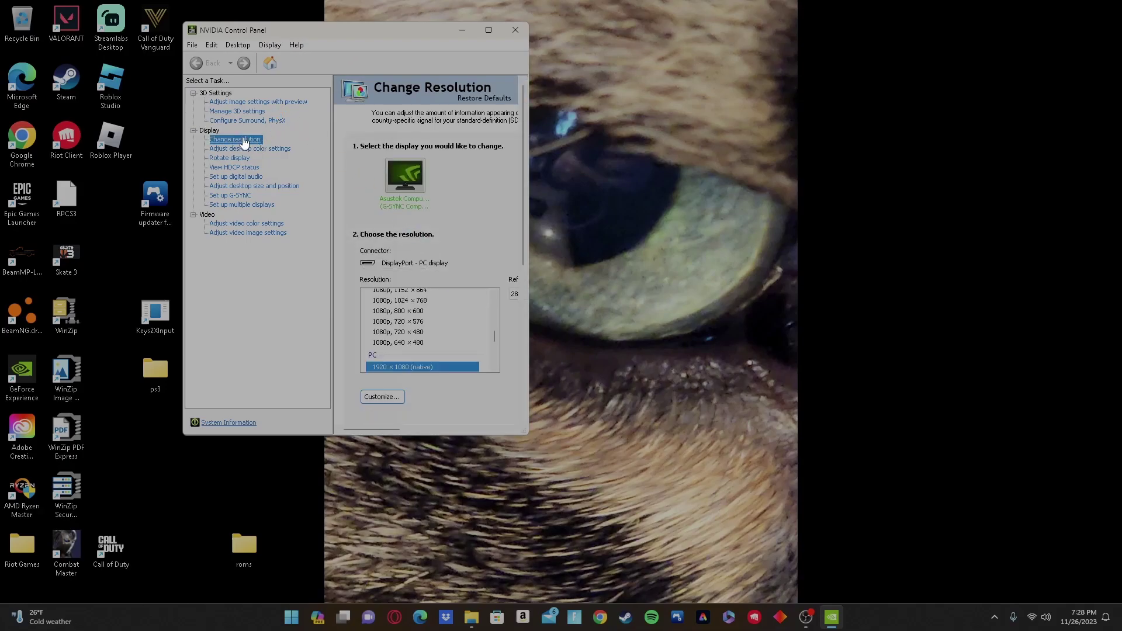
Step: Examine the custom resolutions available for the display in the resolution customization dialog, then close it
{"action": "left_click", "coordinate": [390, 395]}
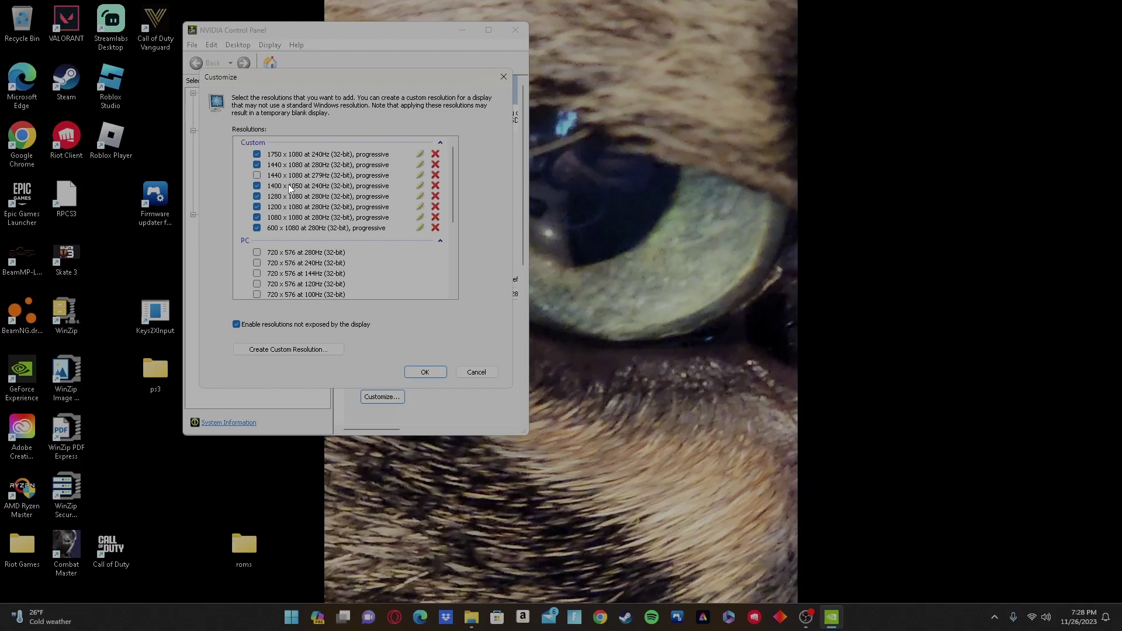
{"action": "scroll", "coordinate": [336, 245], "scroll_direction": "down", "scroll_amount": 2}
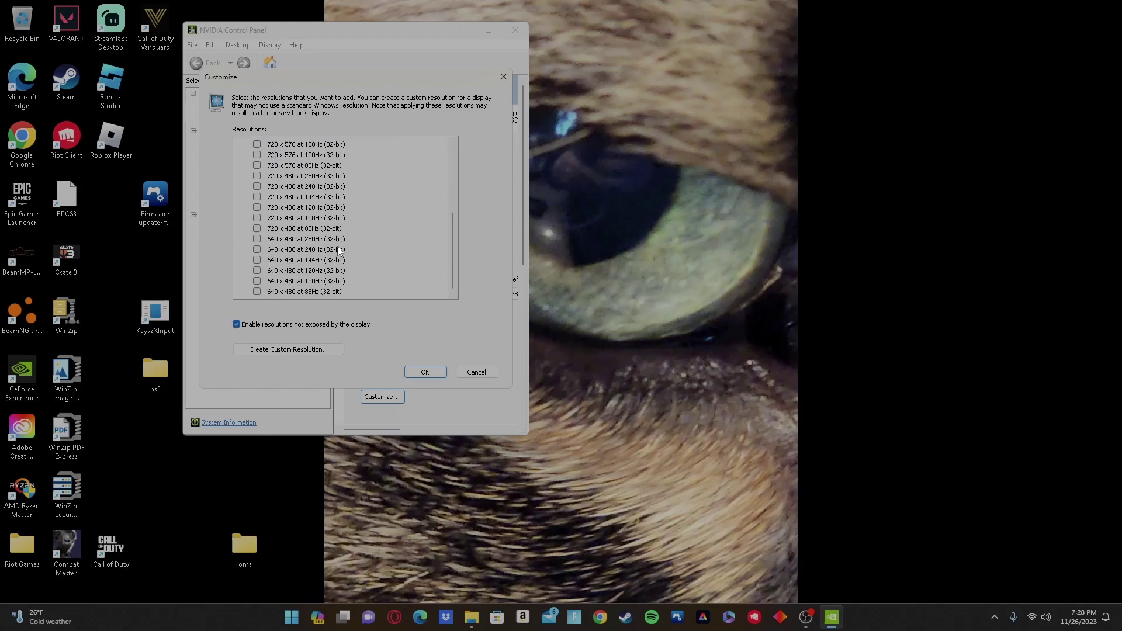
{"action": "scroll", "coordinate": [338, 246], "scroll_direction": "up", "scroll_amount": 2}
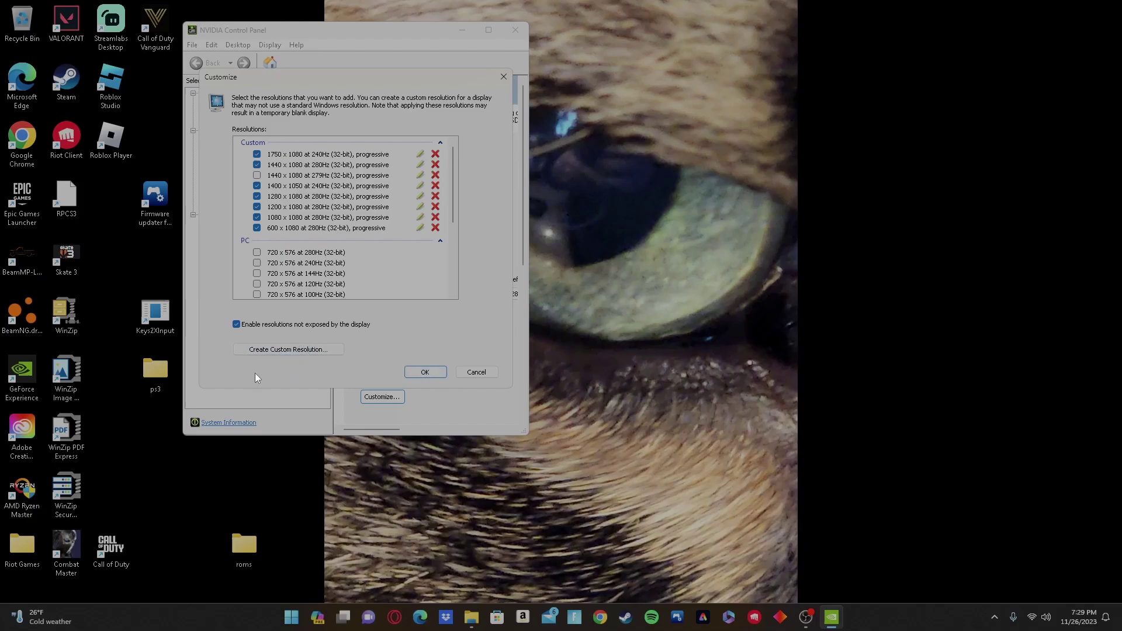
{"action": "left_click", "coordinate": [432, 373]}
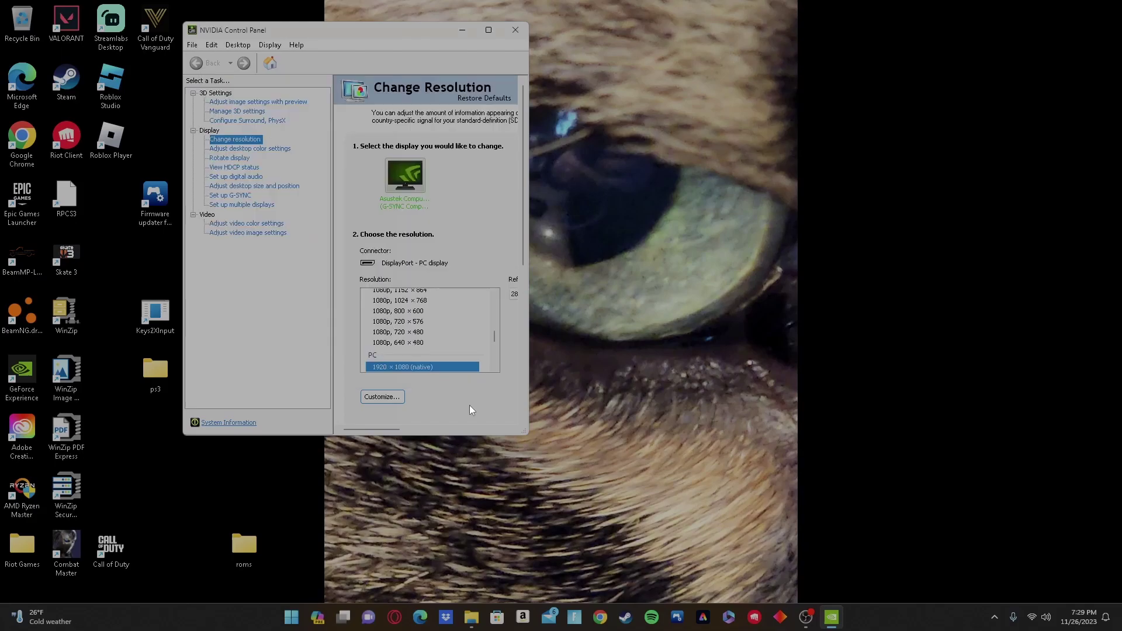
Step: Apply the custom 1280 × 1080 resolution to the display and keep the changed desktop configuration
{"action": "left_click", "coordinate": [405, 338]}
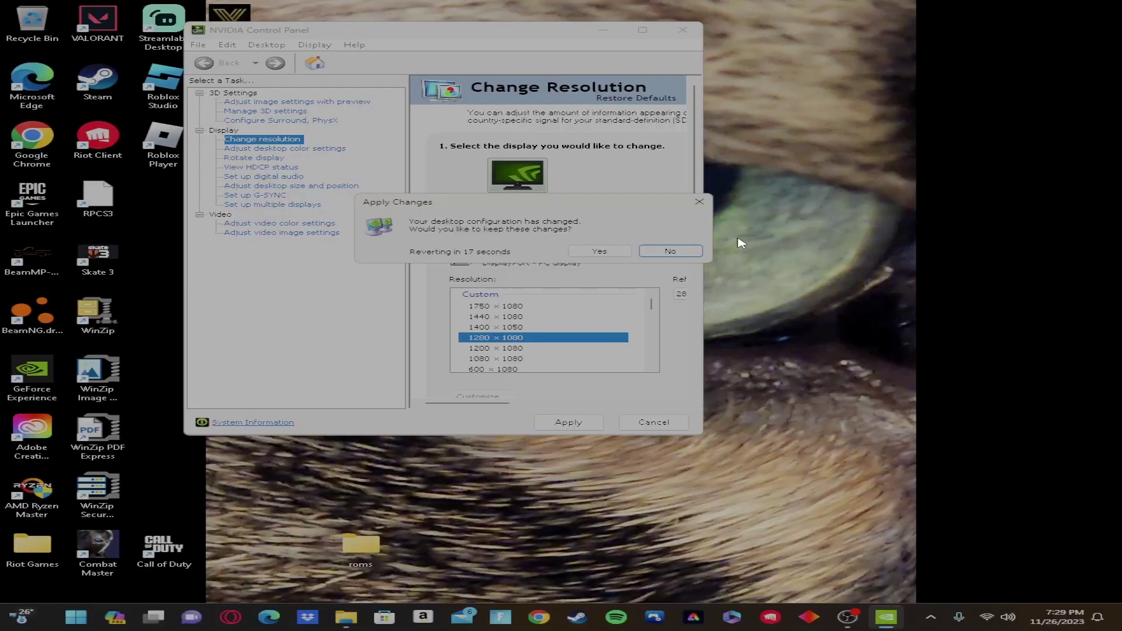
{"action": "left_click", "coordinate": [597, 251]}
{"action": "scroll", "coordinate": [566, 406], "scroll_direction": "down", "scroll_amount": 3}
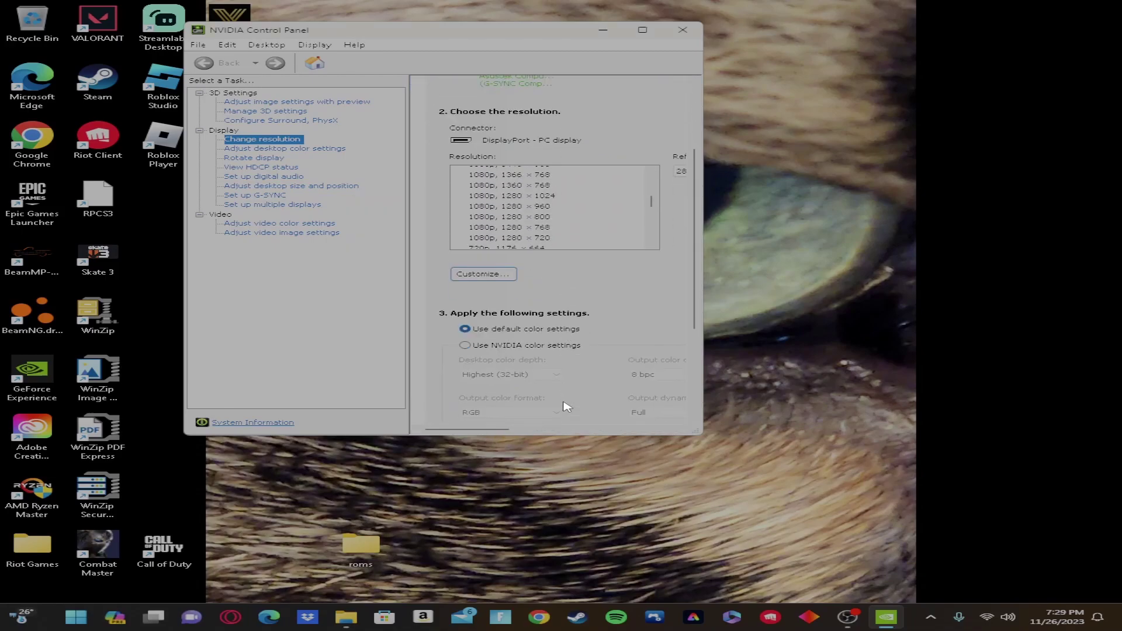
{"action": "scroll", "coordinate": [567, 405], "scroll_direction": "down", "scroll_amount": 3}
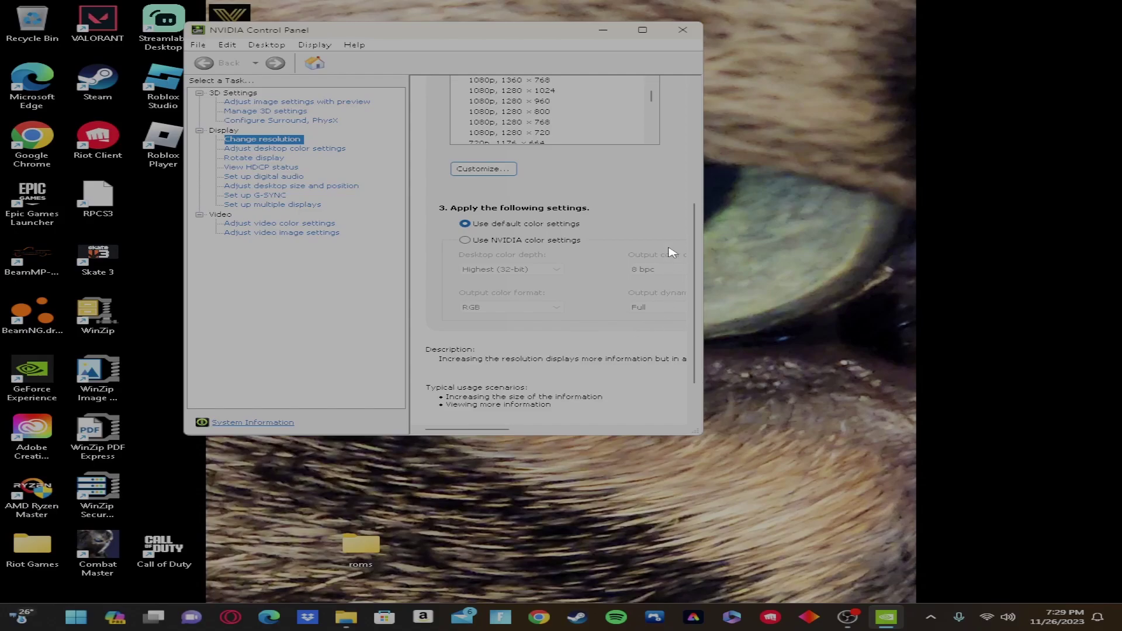
Step: Open the desktop size and position settings and check the scaling mode and the device that performs scaling
{"action": "left_click", "coordinate": [304, 187]}
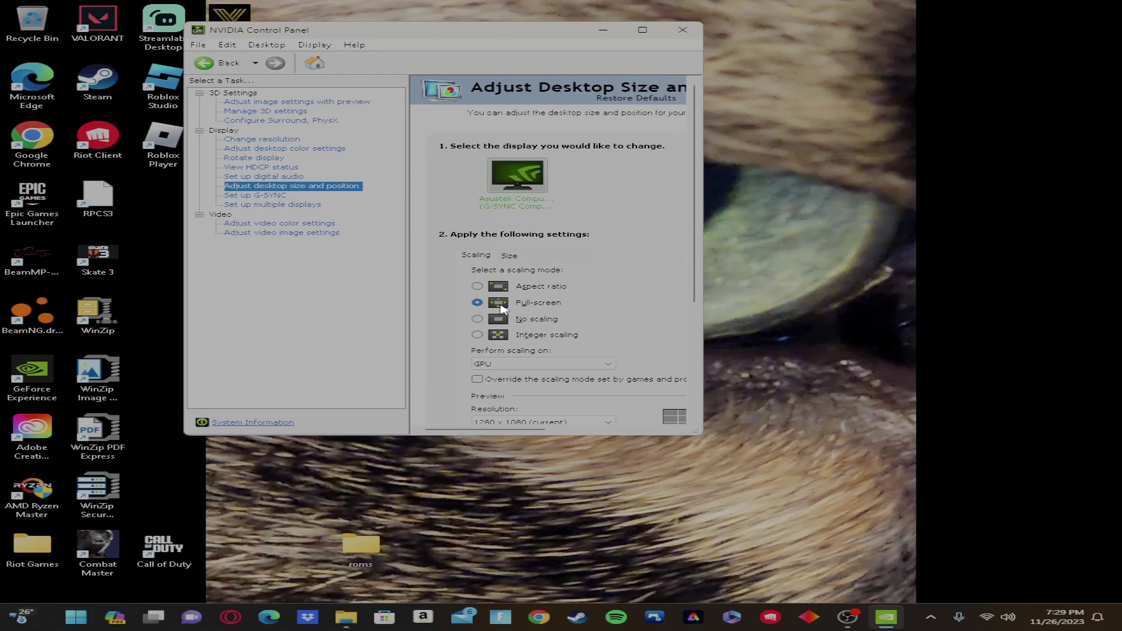
{"action": "scroll", "coordinate": [506, 309], "scroll_direction": "down", "scroll_amount": 1}
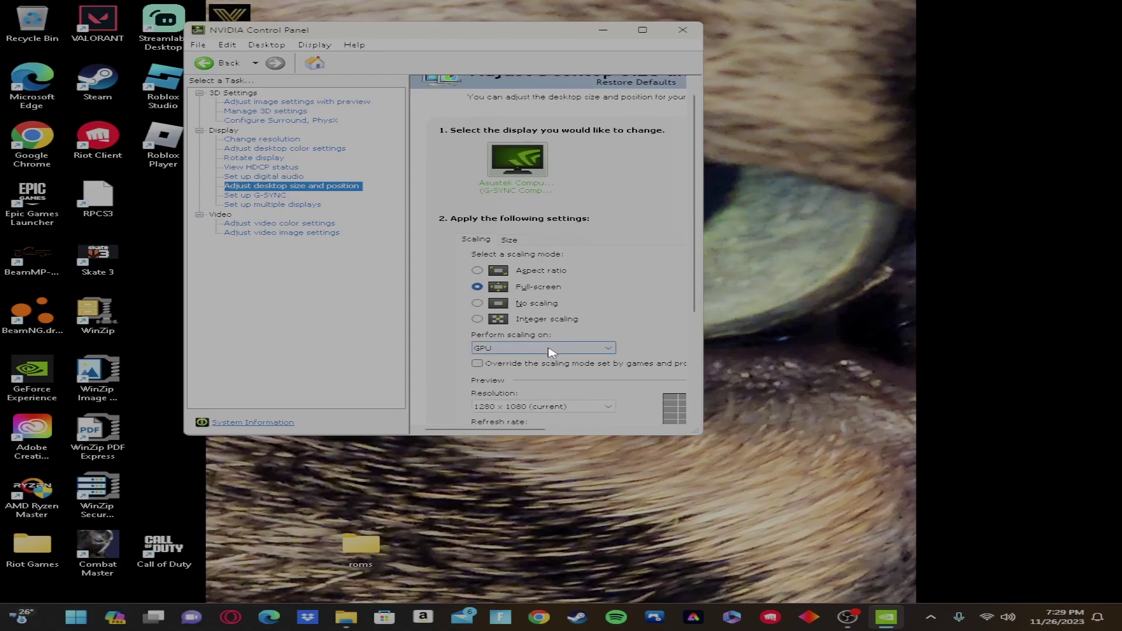
{"action": "scroll", "coordinate": [552, 357], "scroll_direction": "down", "scroll_amount": 1}
Step: Set the scaling preview resolution to 1280 × 1080 and close NVIDIA Control Panel
{"action": "left_click", "coordinate": [553, 388]}
{"action": "left_click", "coordinate": [554, 389]}
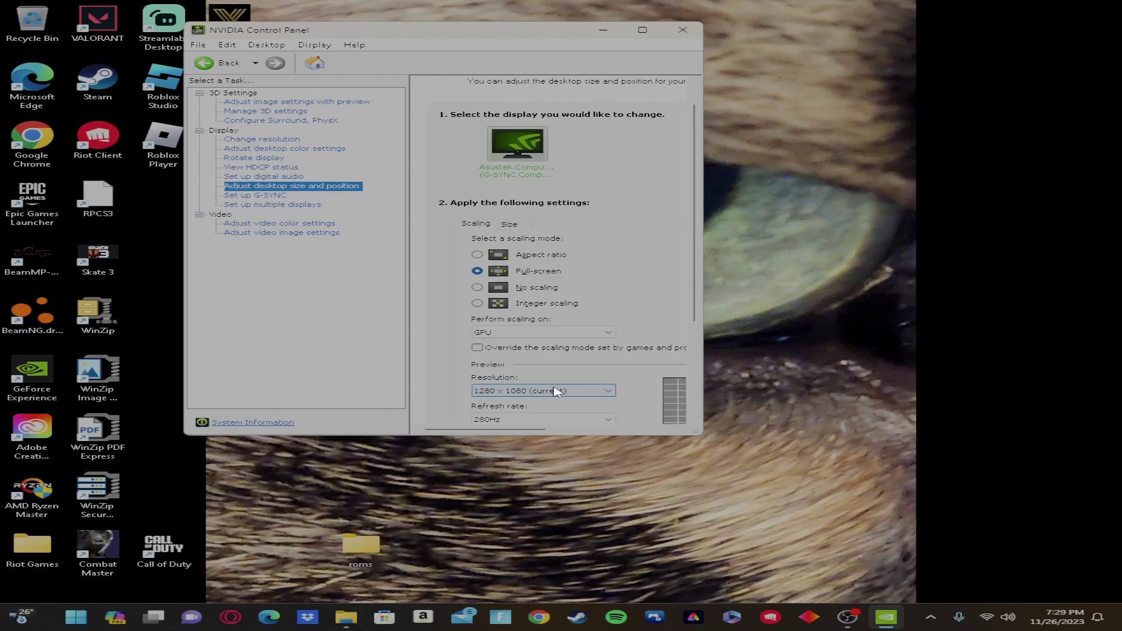
{"action": "scroll", "coordinate": [551, 360], "scroll_direction": "down", "scroll_amount": 2}
{"action": "scroll", "coordinate": [555, 365], "scroll_direction": "down", "scroll_amount": 1}
{"action": "scroll", "coordinate": [555, 365], "scroll_direction": "down", "scroll_amount": 1}
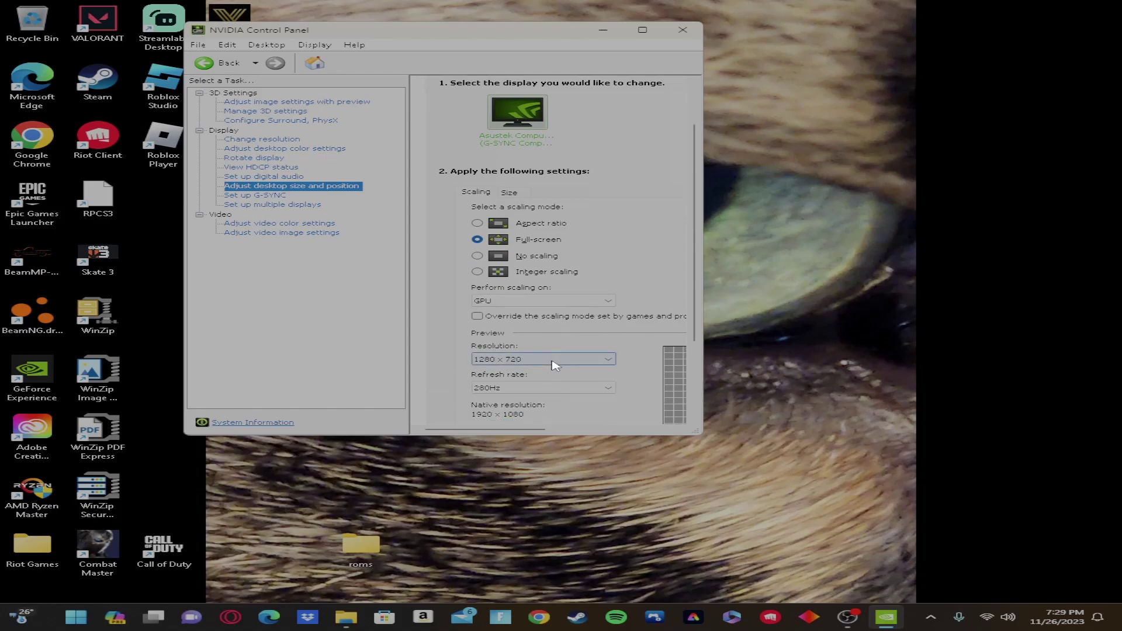
{"action": "scroll", "coordinate": [554, 365], "scroll_direction": "up", "scroll_amount": 3}
{"action": "left_click", "coordinate": [554, 365]}
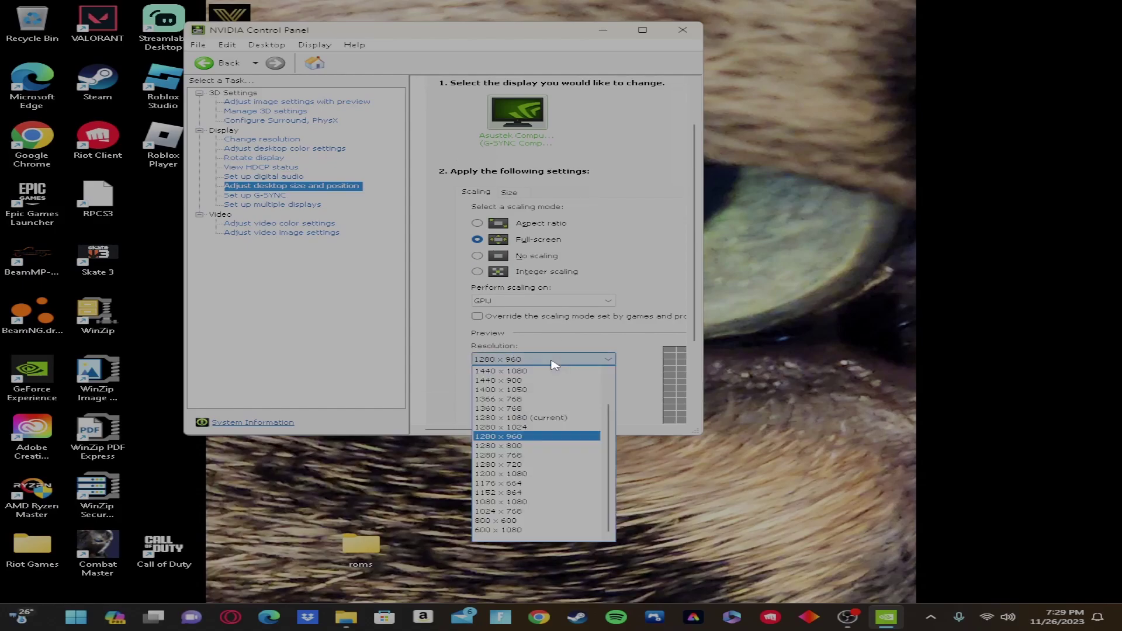
{"action": "left_click", "coordinate": [549, 420]}
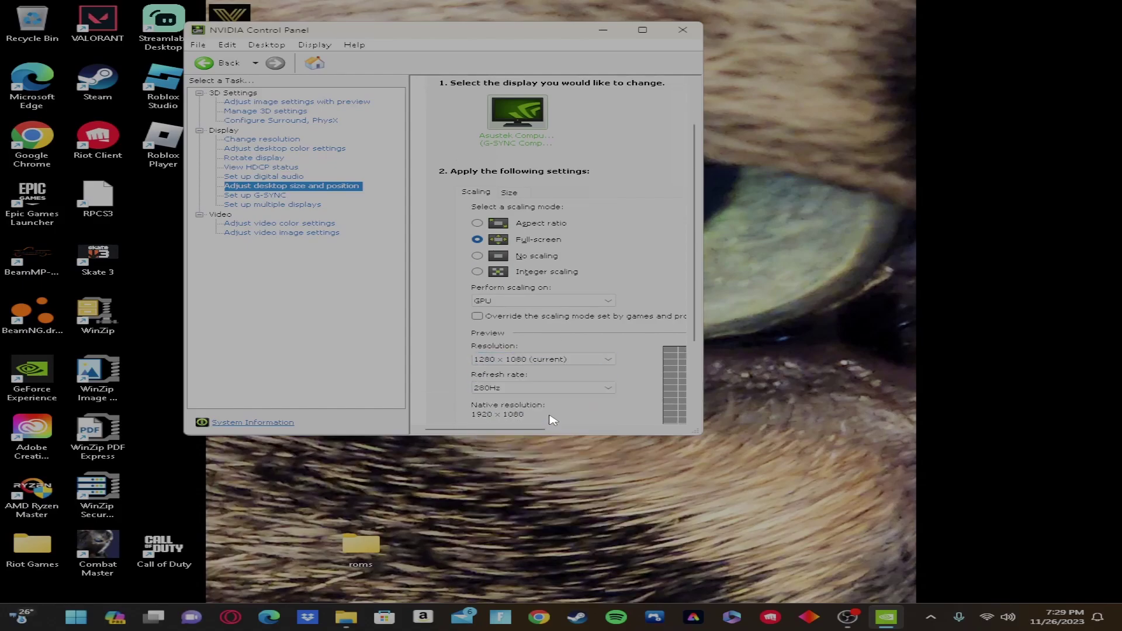
{"action": "left_click", "coordinate": [677, 34]}
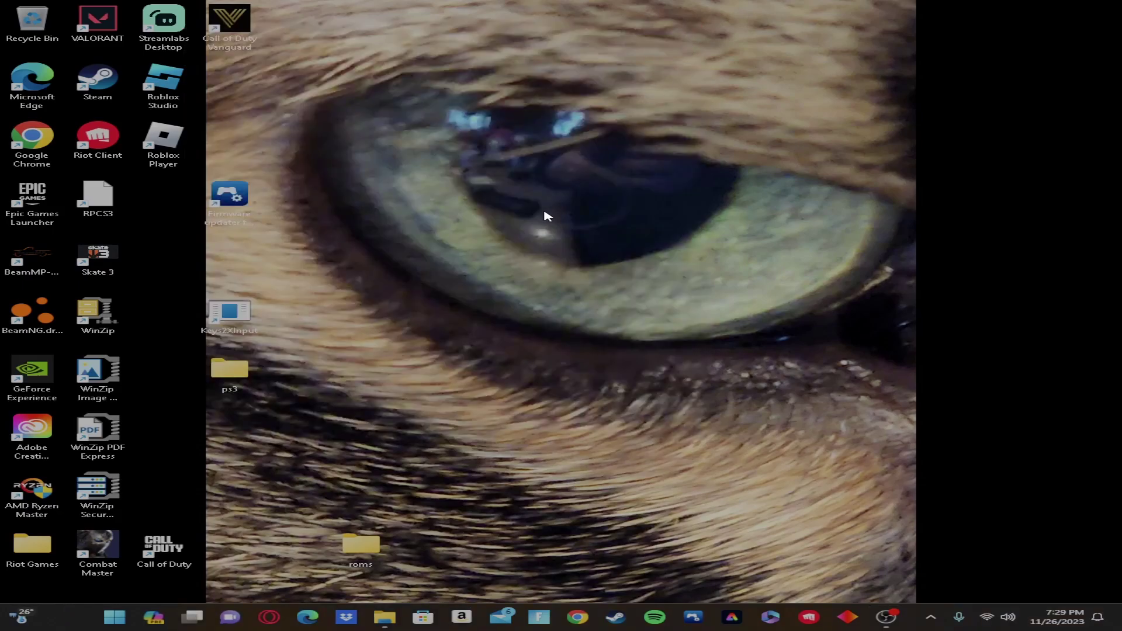
Step: Open the %localappdata% folder through Run and maximize its File Explorer window
{"action": "key", "text": "super+r"}
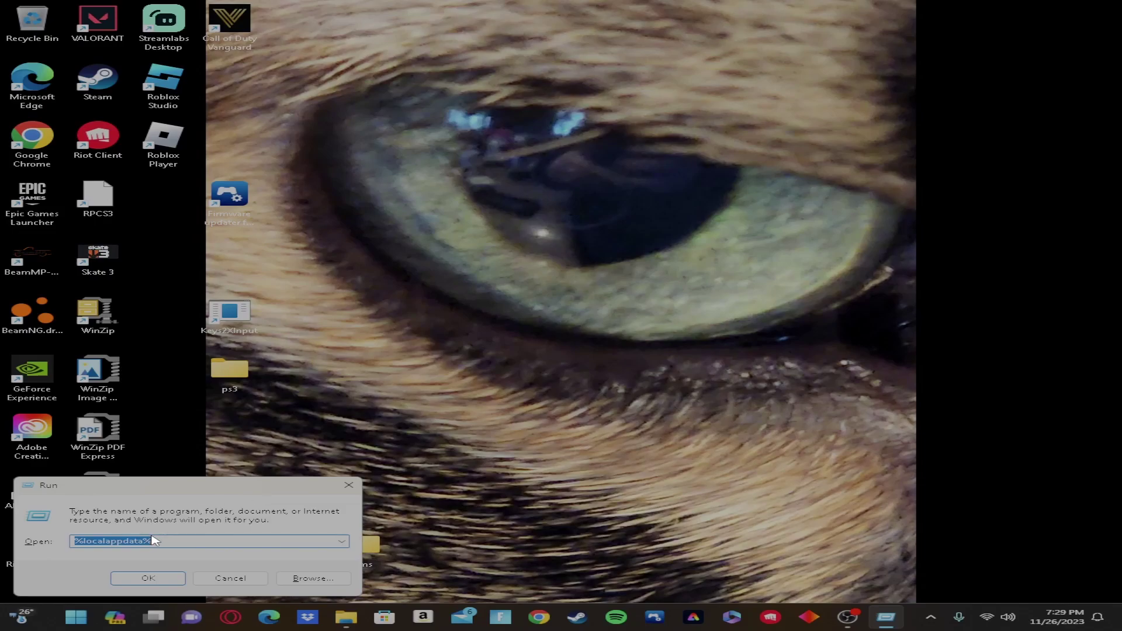
{"action": "left_click_drag", "start_coordinate": [155, 541], "coordinate": [73, 541]}
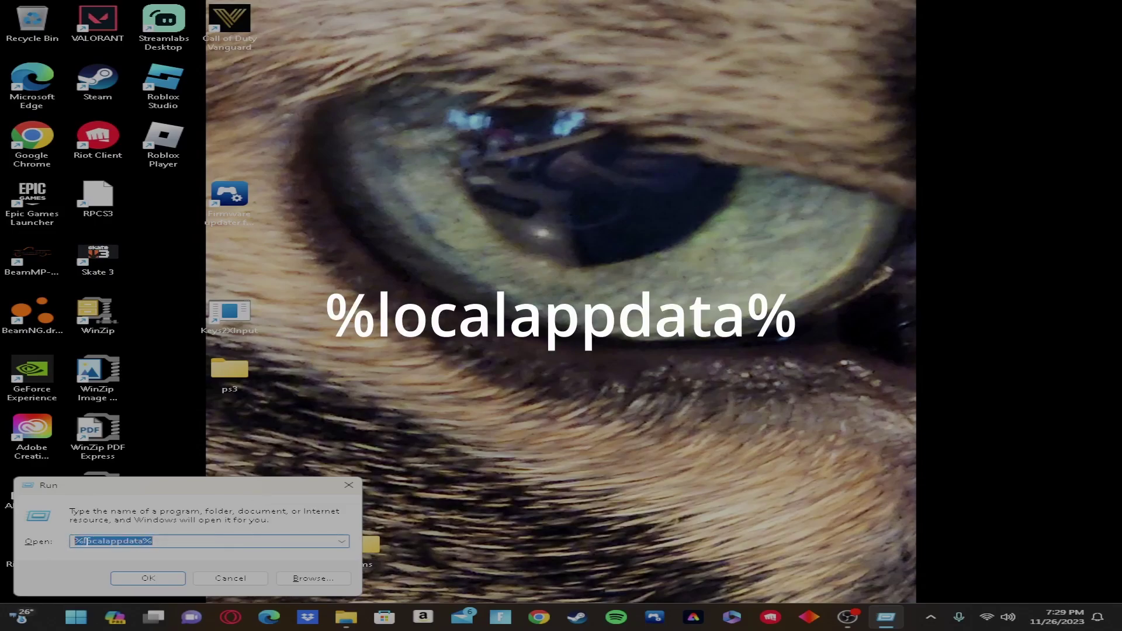
{"action": "left_click_drag", "start_coordinate": [144, 541], "coordinate": [154, 541]}
{"action": "left_click", "coordinate": [157, 580]}
{"action": "left_click_drag", "start_coordinate": [608, 20], "coordinate": [677, 5]}
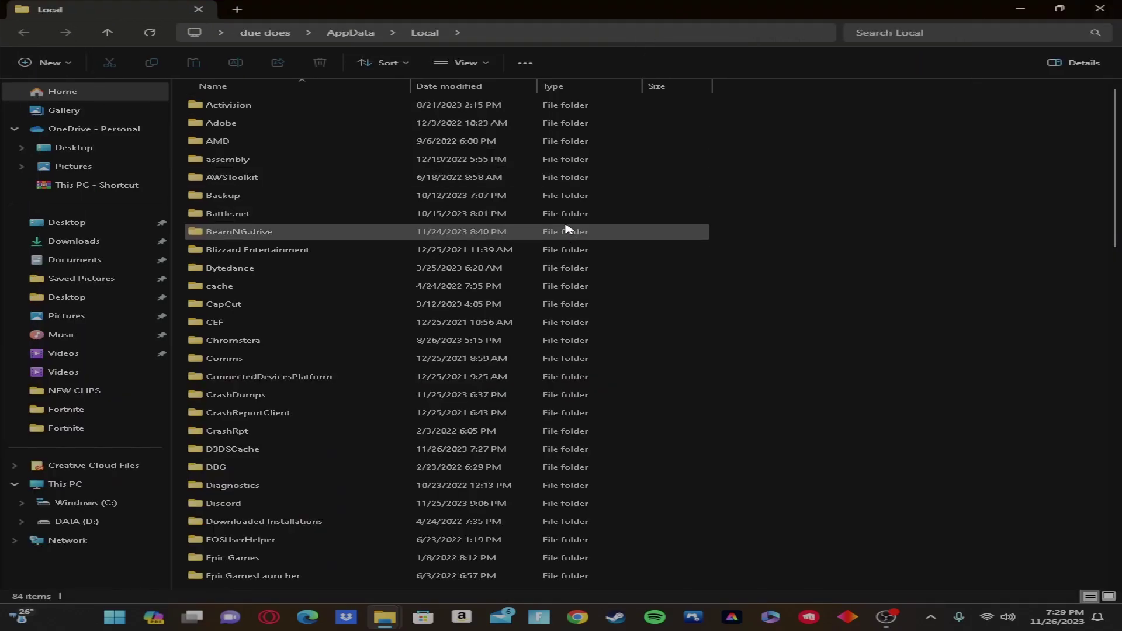
Step: Go to the WindowsClient folder inside FortniteGame, Saved, Config
{"action": "key", "text": "f"}
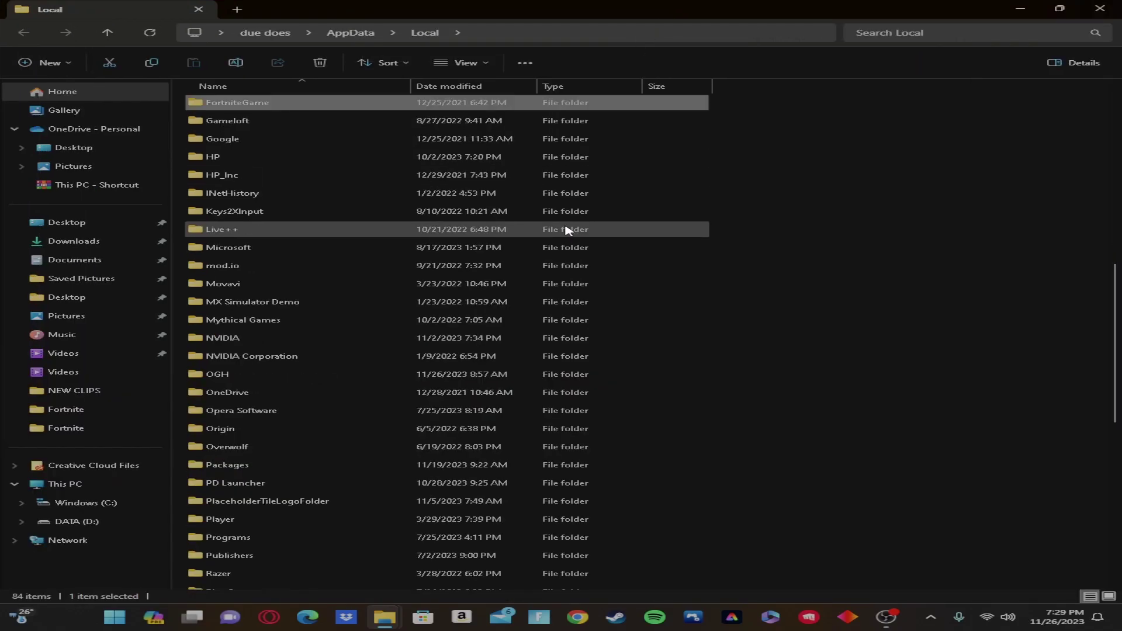
{"action": "double_click", "coordinate": [397, 105]}
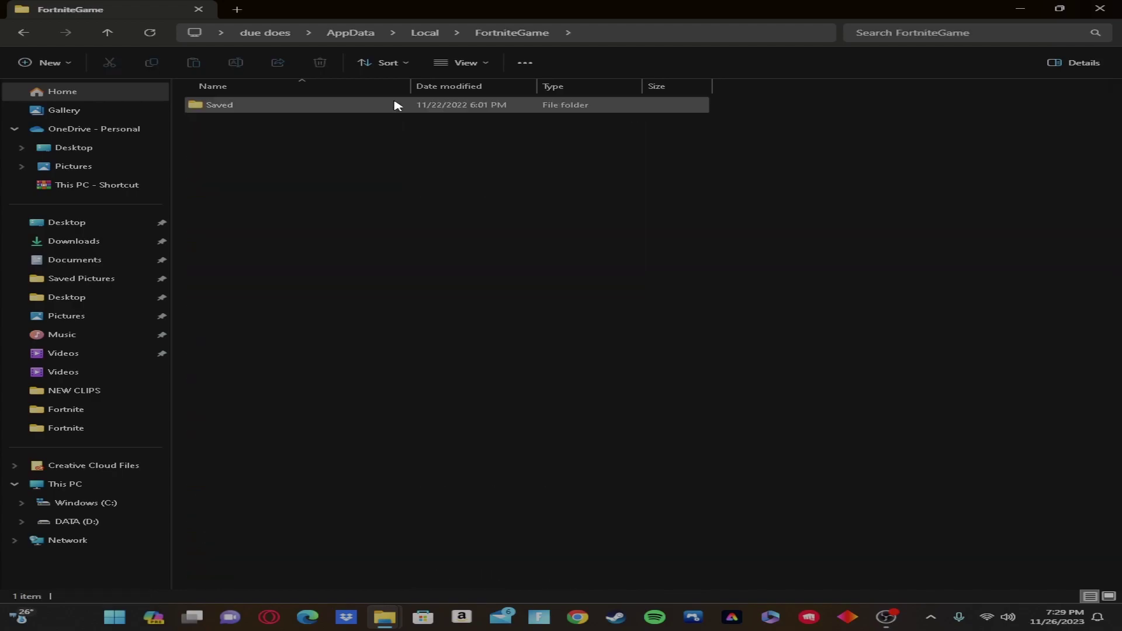
{"action": "double_click", "coordinate": [397, 105]}
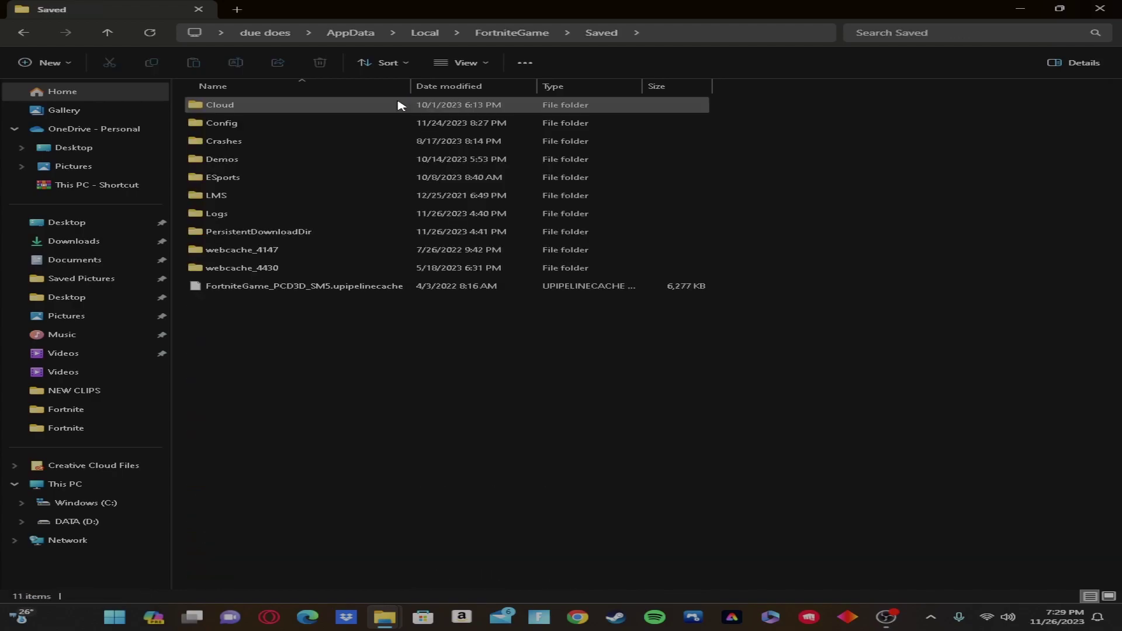
{"action": "left_click", "coordinate": [324, 124]}
{"action": "double_click", "coordinate": [325, 124]}
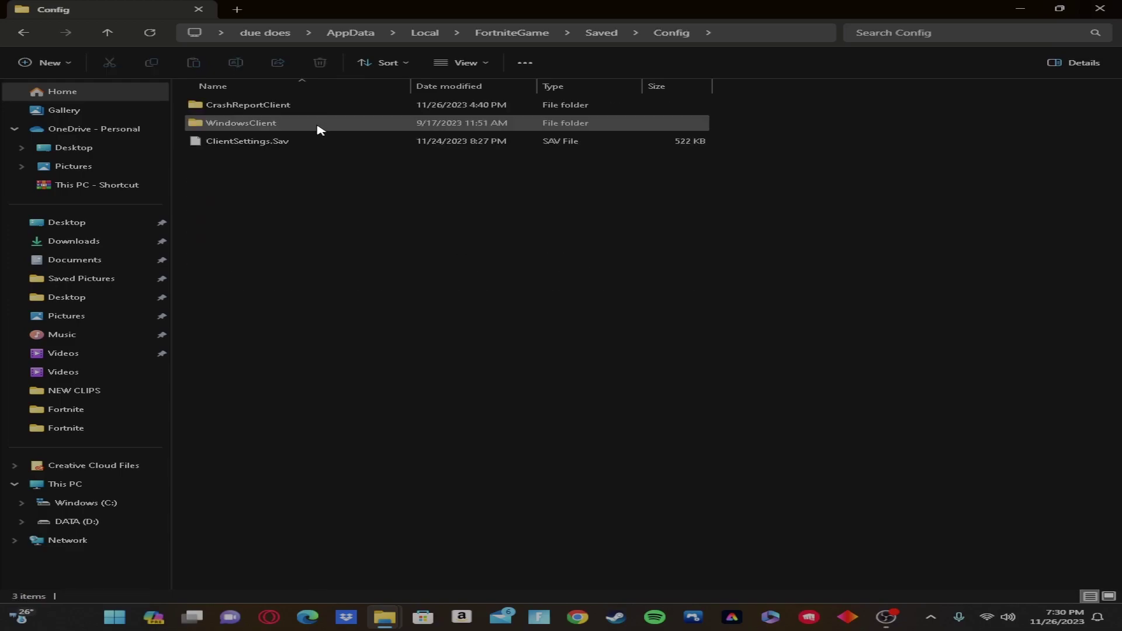
{"action": "double_click", "coordinate": [323, 127]}
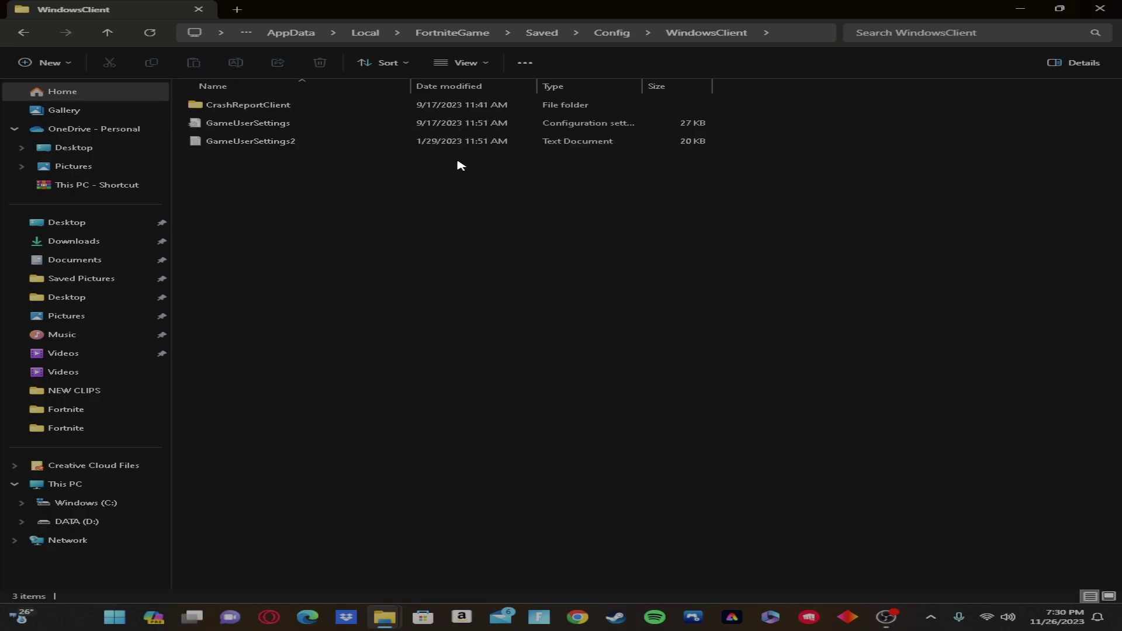
Step: Clear the Read-only attribute of the WindowsClient folder, apply it to subfolders and files, and close the properties
{"action": "right_click", "coordinate": [353, 125]}
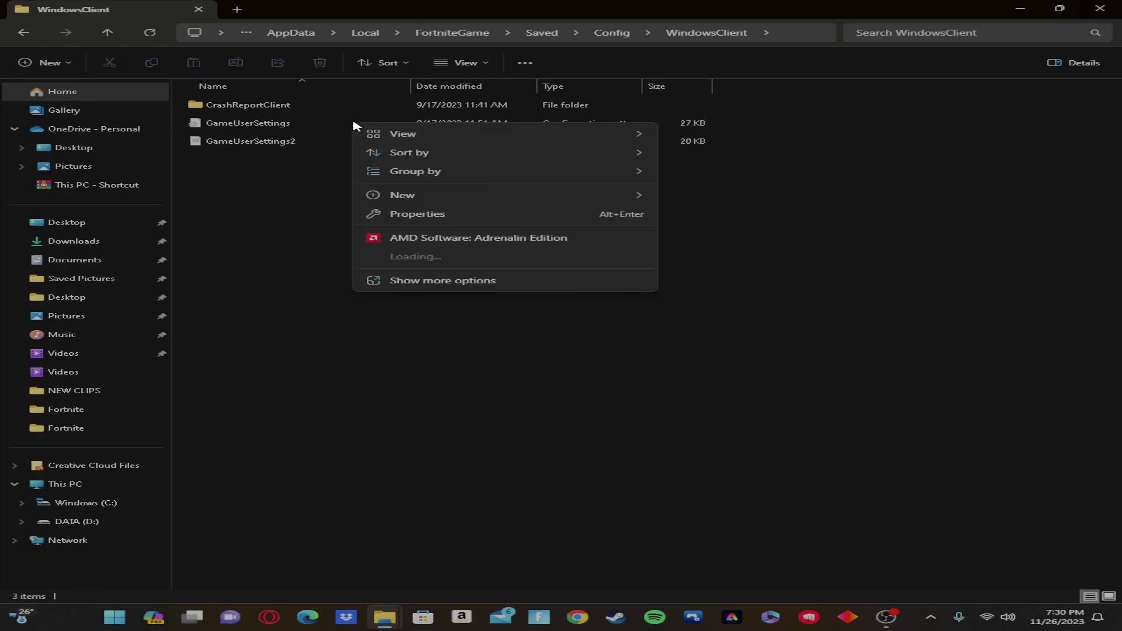
{"action": "left_click", "coordinate": [434, 278]}
{"action": "left_click", "coordinate": [434, 279]}
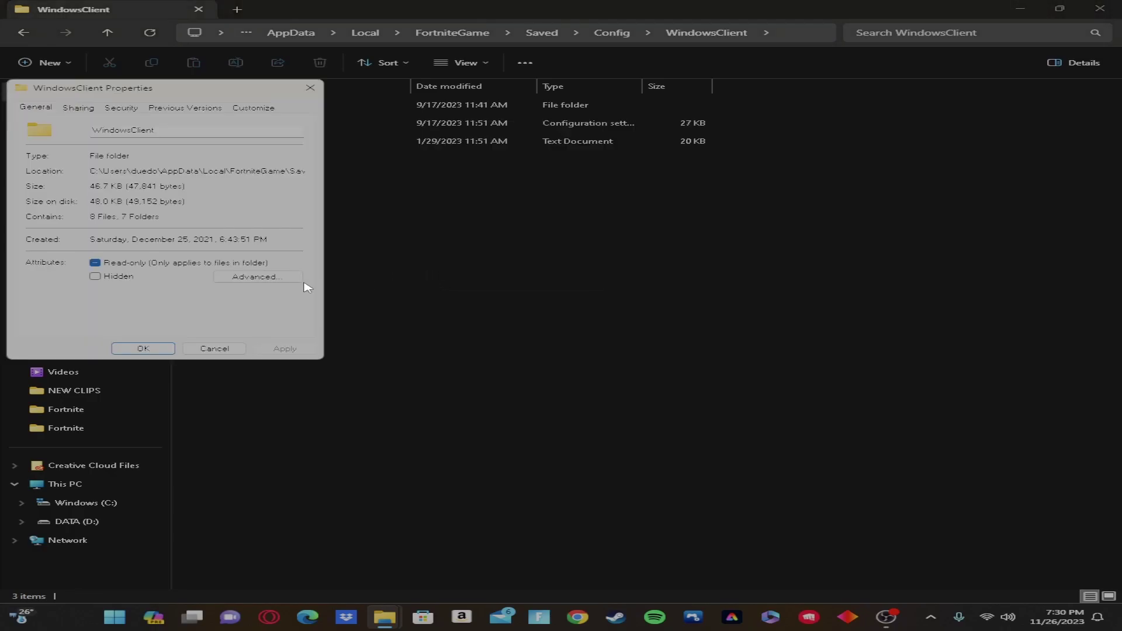
{"action": "left_click", "coordinate": [95, 263]}
{"action": "left_click", "coordinate": [285, 348]}
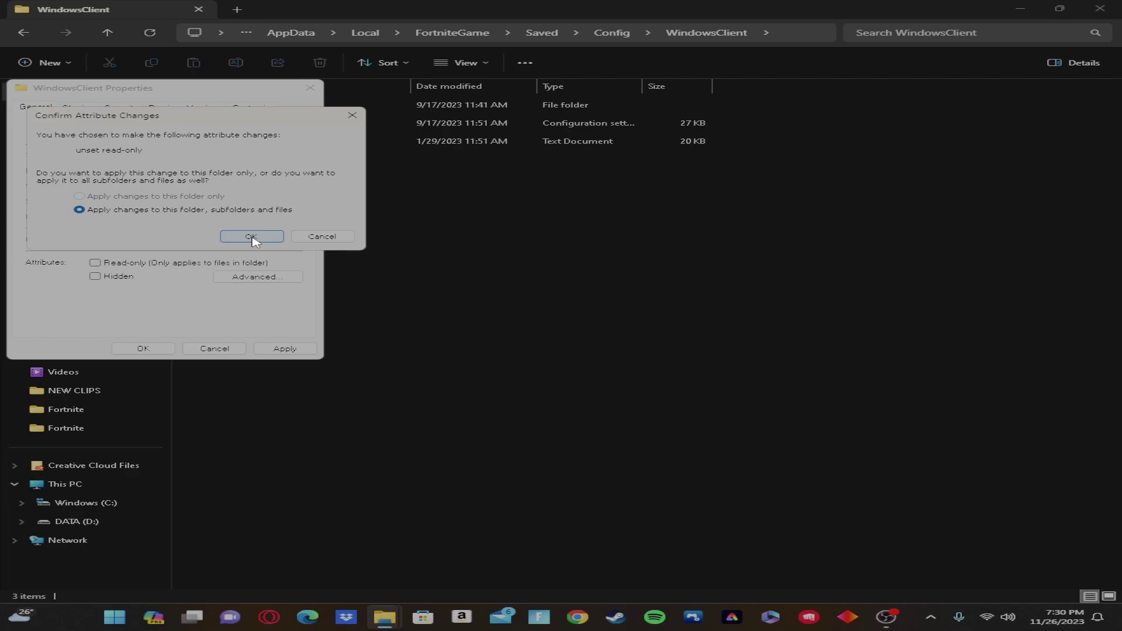
{"action": "left_click", "coordinate": [251, 236]}
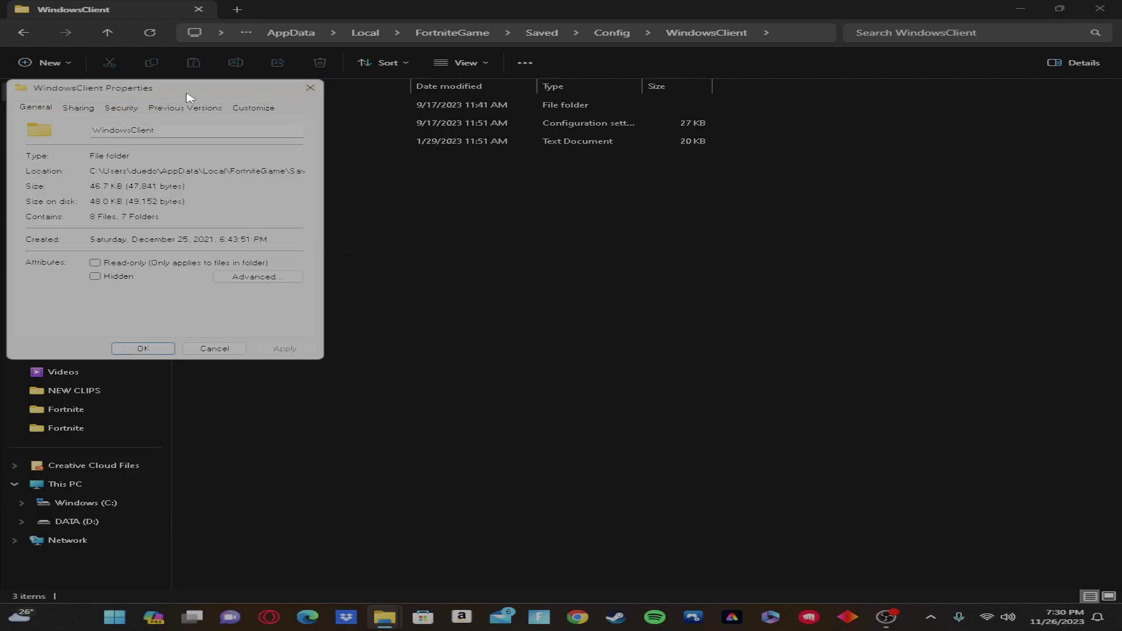
{"action": "left_click", "coordinate": [311, 88]}
{"action": "left_click", "coordinate": [331, 108]}
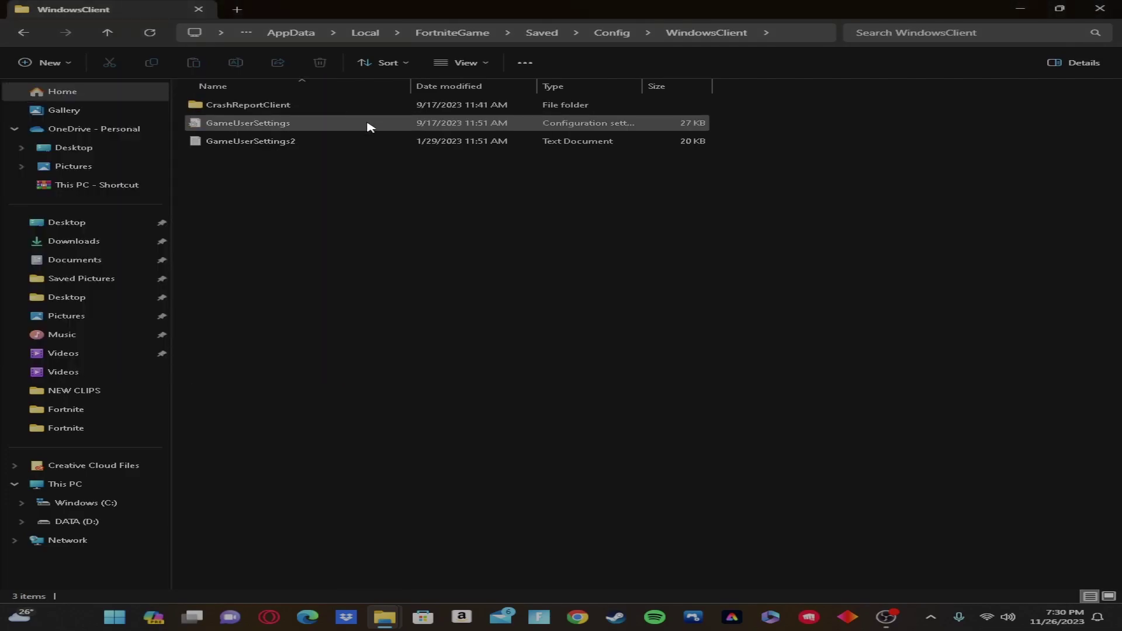
Step: Open the GameUserSettings configuration file for editing and dismiss the automatic-saving notice
{"action": "double_click", "coordinate": [319, 125]}
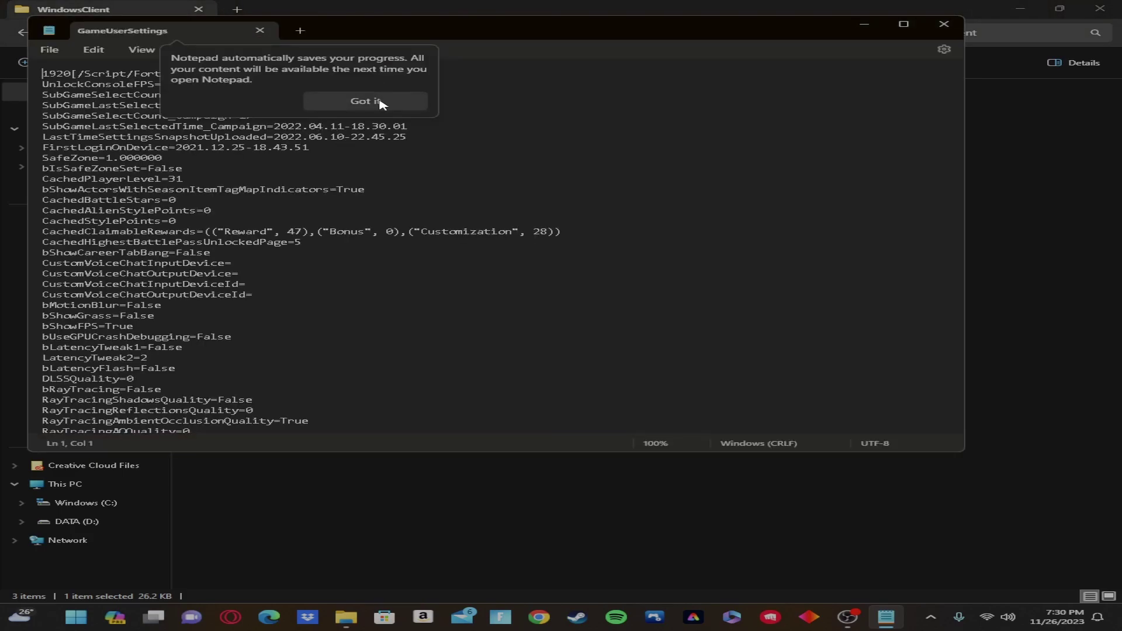
{"action": "left_click", "coordinate": [381, 103]}
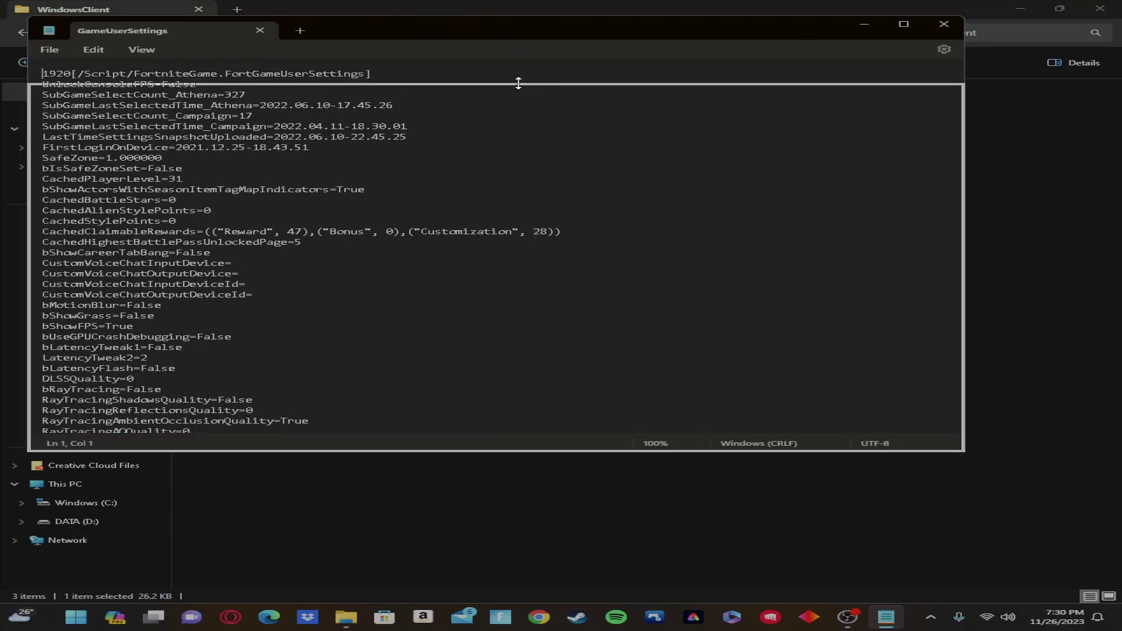
{"action": "left_click_drag", "start_coordinate": [580, 17], "coordinate": [580, 20]}
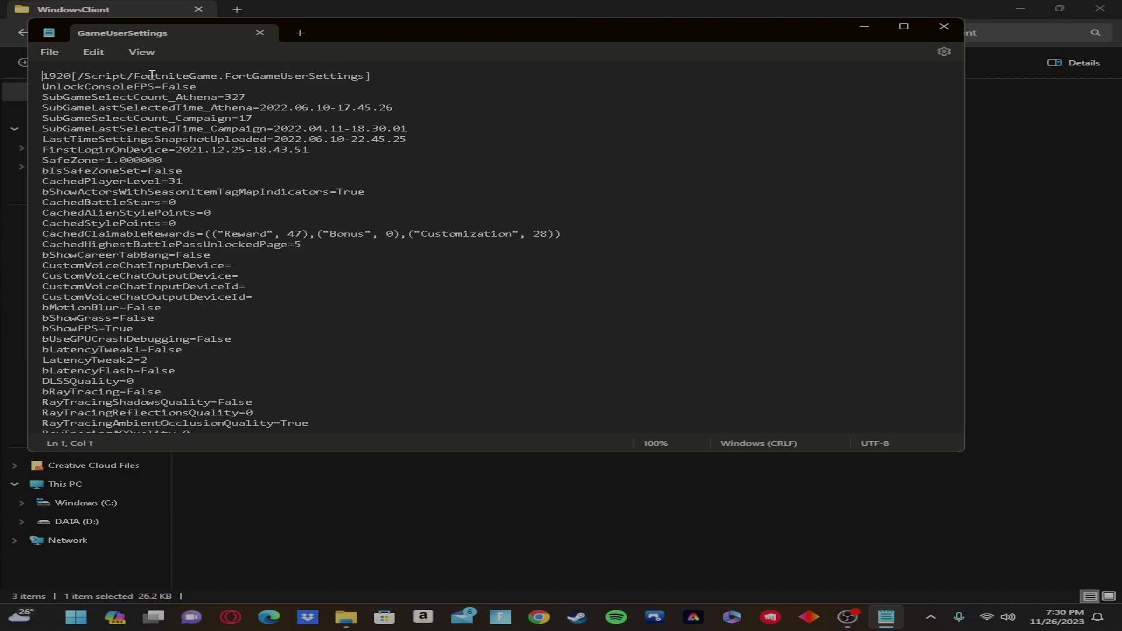
Step: Replace every occurrence of 1920 with 1280 in the GameUserSettings file
{"action": "left_click", "coordinate": [49, 52]}
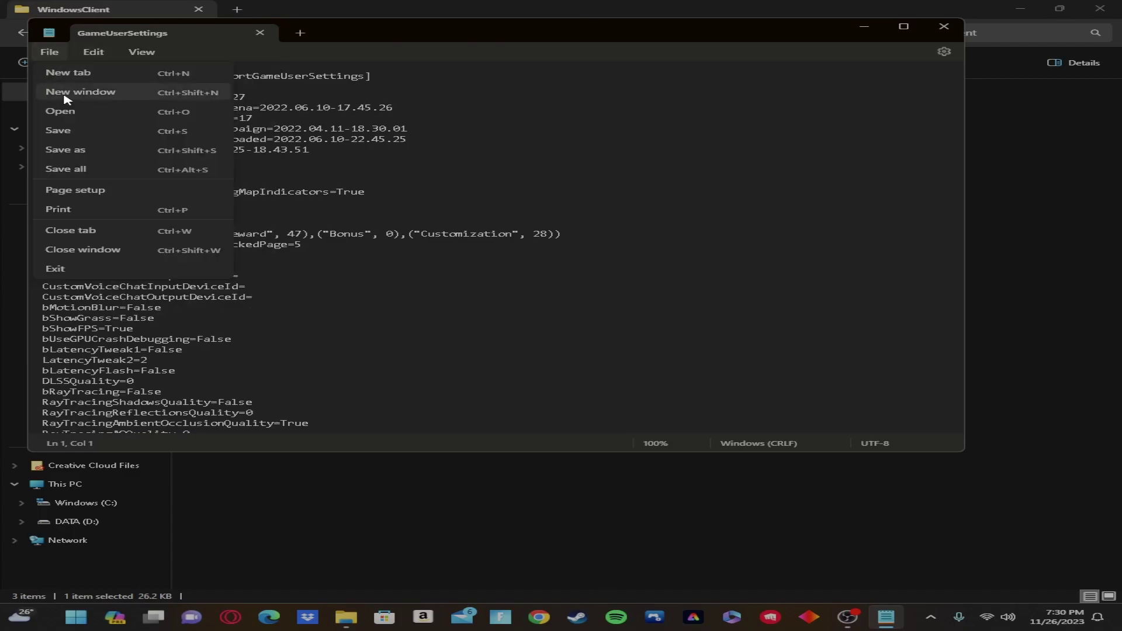
{"action": "mouse_move", "coordinate": [93, 51]}
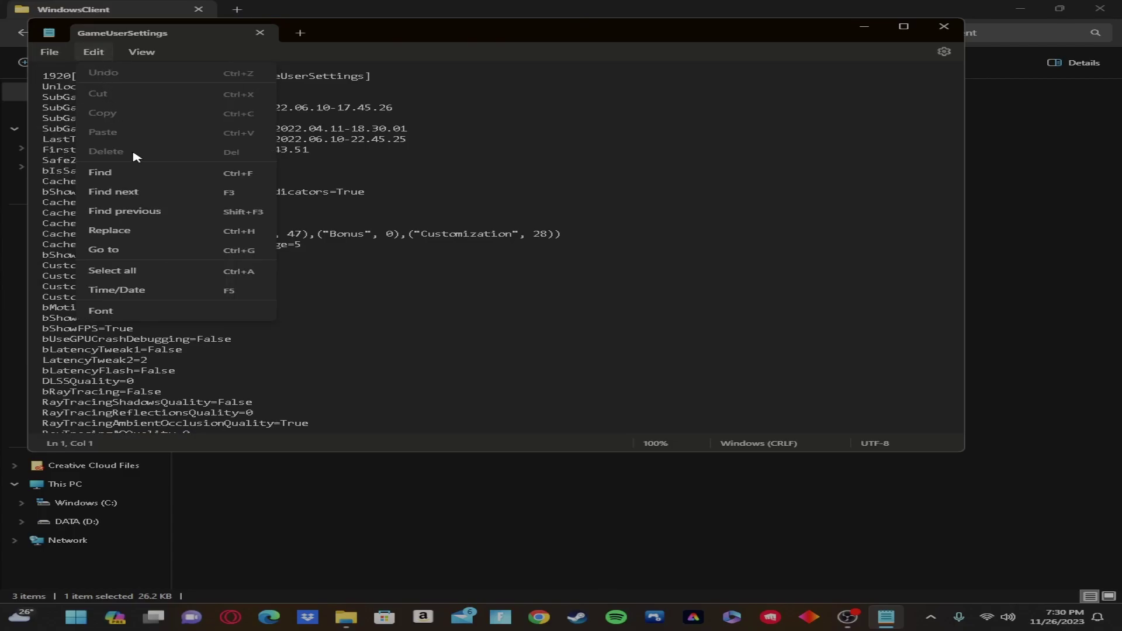
{"action": "left_click", "coordinate": [181, 230]}
{"action": "left_click", "coordinate": [297, 86]}
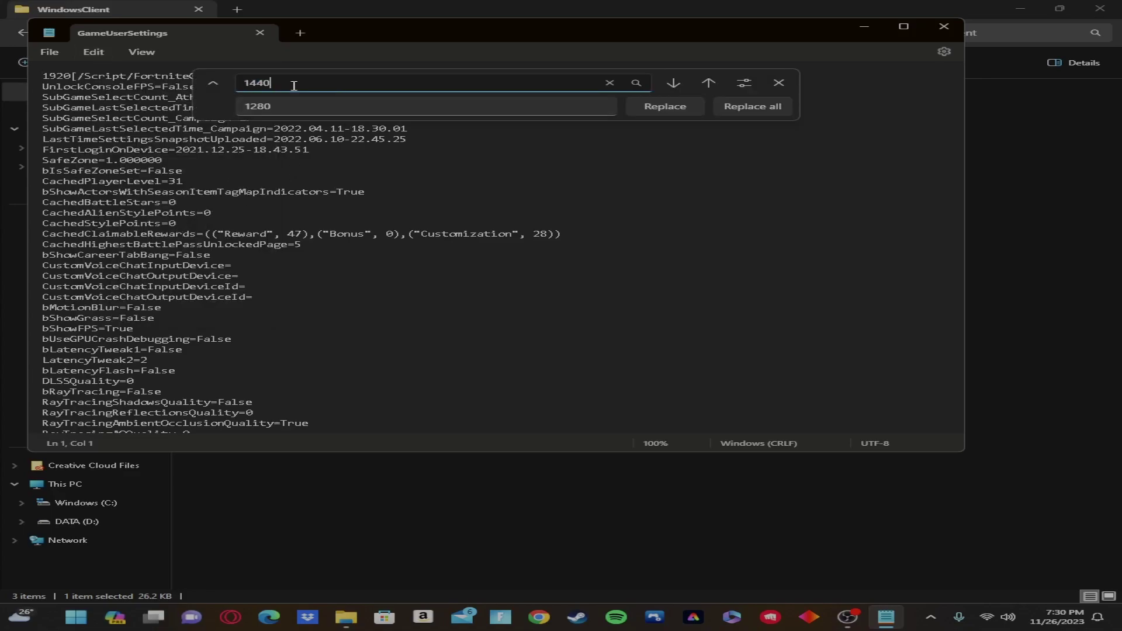
{"action": "left_click_drag", "start_coordinate": [301, 88], "coordinate": [238, 86]}
{"action": "type", "text": "1920"}
{"action": "left_click", "coordinate": [282, 102]}
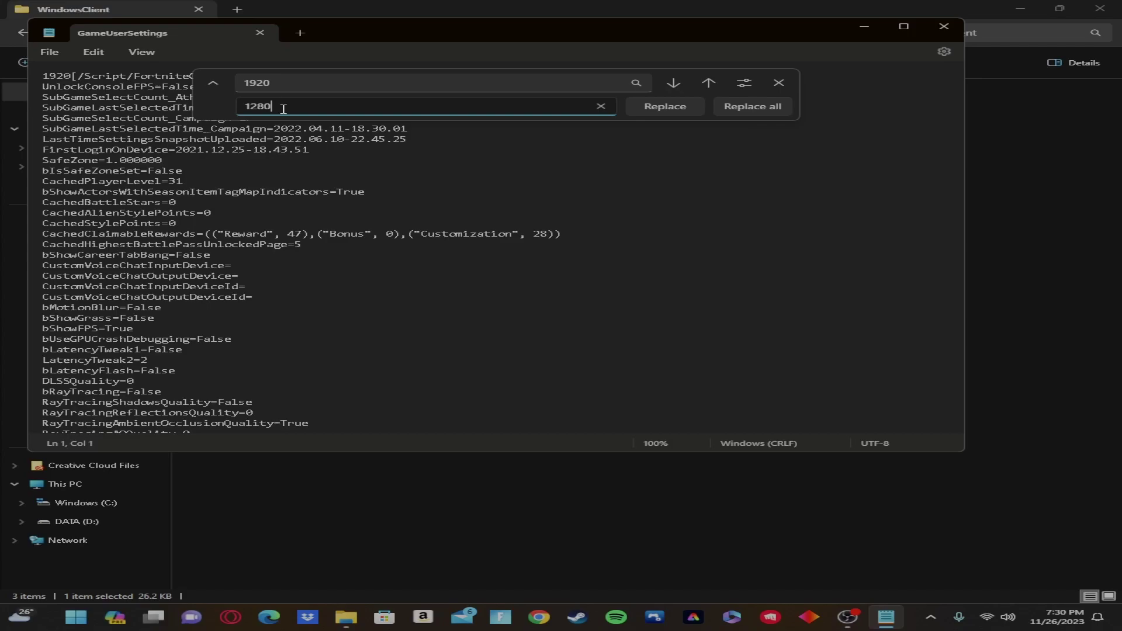
{"action": "left_click", "coordinate": [759, 108]}
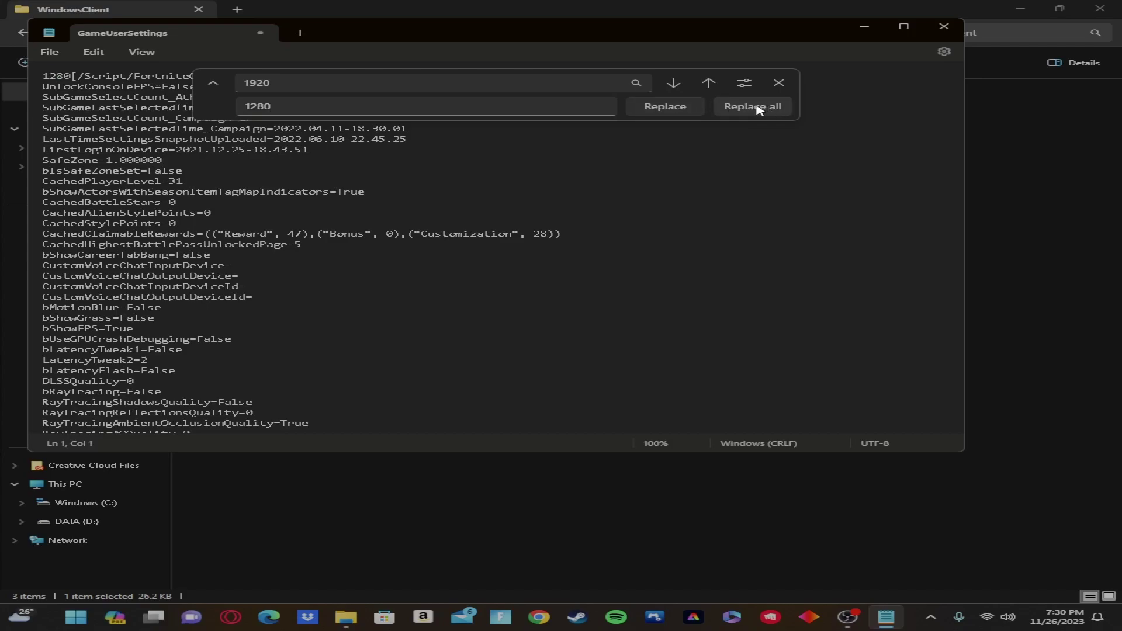
{"action": "left_click_drag", "start_coordinate": [362, 83], "coordinate": [198, 72]}
{"action": "key", "text": "BackSpace"}
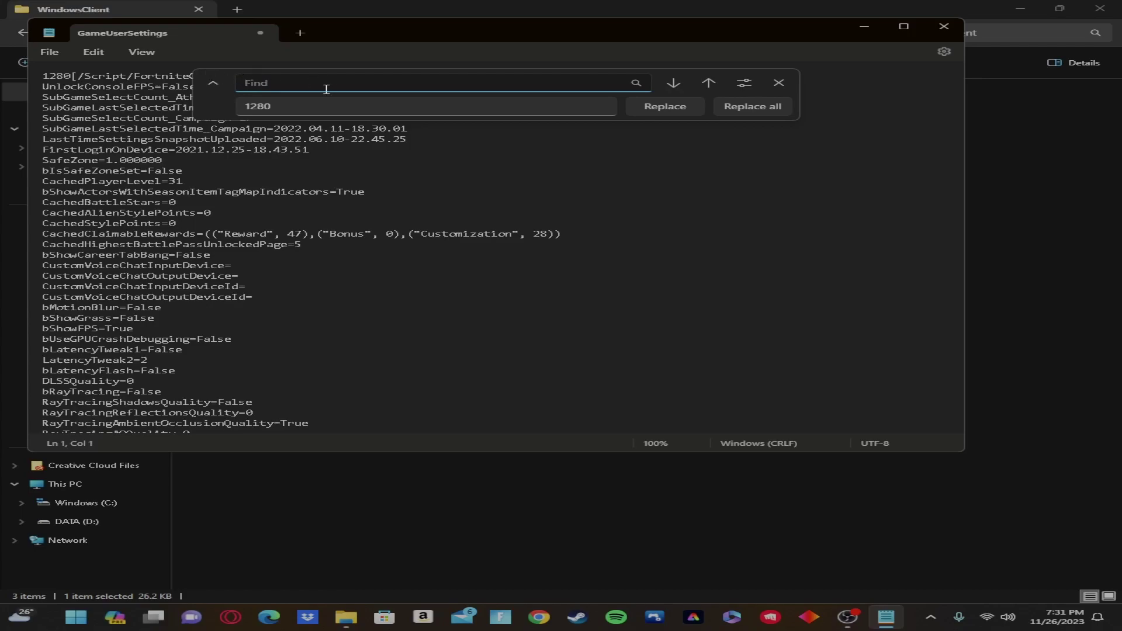
{"action": "type", "text": "1440"}
{"action": "double_click", "coordinate": [295, 83]}
{"action": "key", "text": "BackSpace"}
{"action": "type", "text": "1080"}
{"action": "double_click", "coordinate": [245, 107]}
{"action": "left_click_drag", "start_coordinate": [245, 108], "coordinate": [255, 105]}
{"action": "type", "text": "080"}
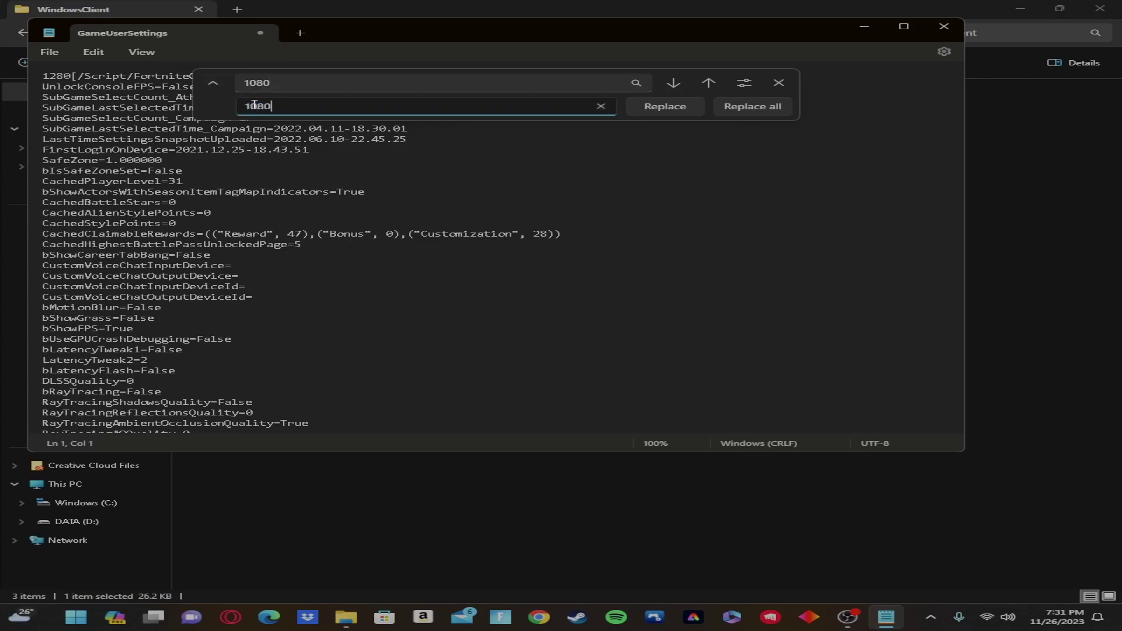
{"action": "key", "text": "BackSpace"}
{"action": "key", "text": "BackSpace"}
{"action": "type", "text": "50"}
{"action": "left_click", "coordinate": [778, 84]}
Step: Minimize the GameUserSettings text window to return to the WindowsClient folder
{"action": "left_click", "coordinate": [93, 52]}
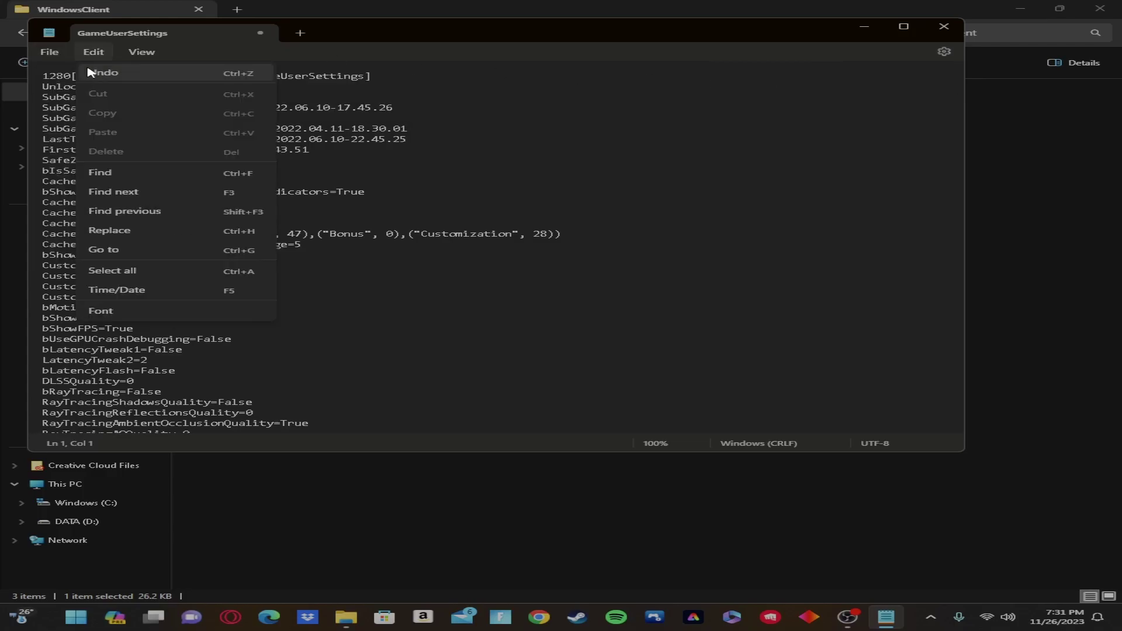
{"action": "left_click", "coordinate": [49, 52]}
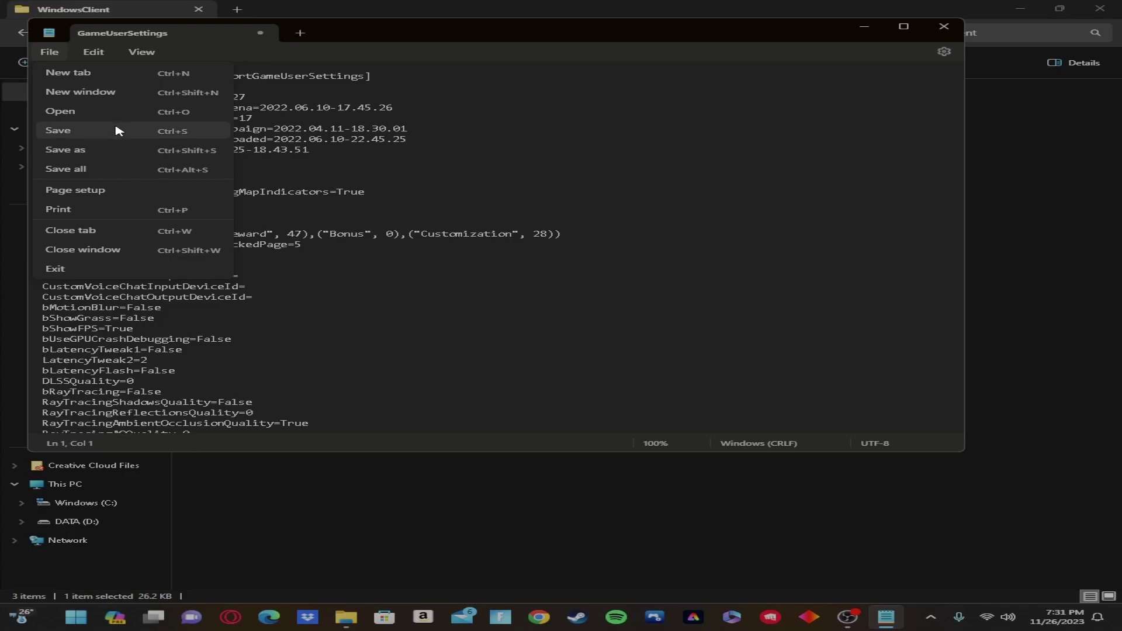
{"action": "left_click", "coordinate": [867, 26]}
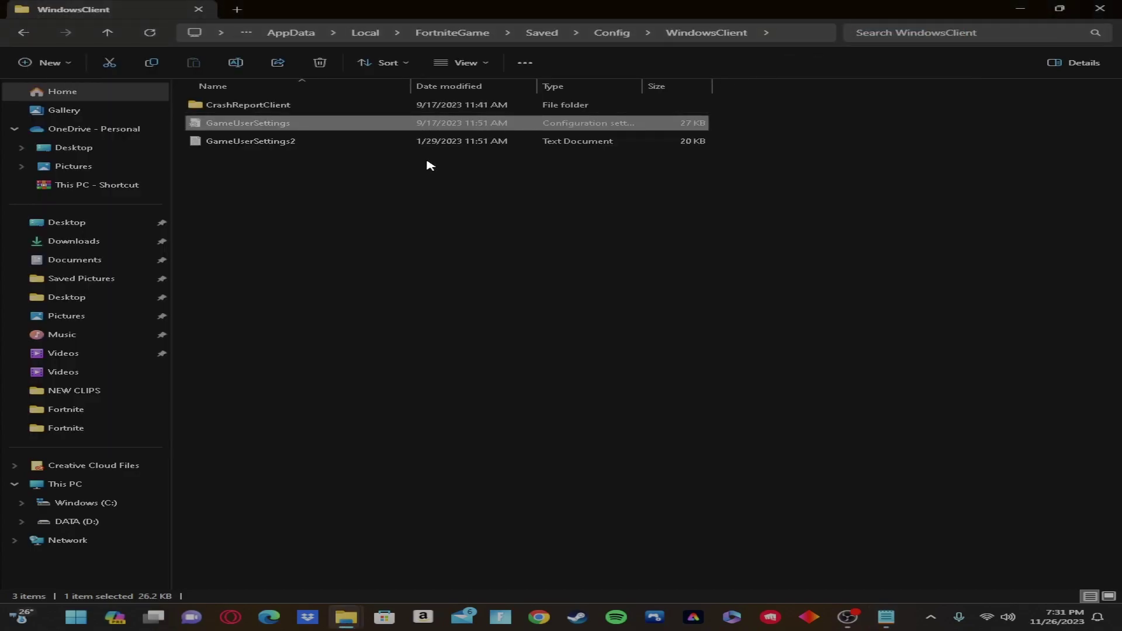
Step: Apply the Read-only attribute to the GameUserSettings file, then close its properties and the File Explorer window
{"action": "right_click", "coordinate": [371, 123]}
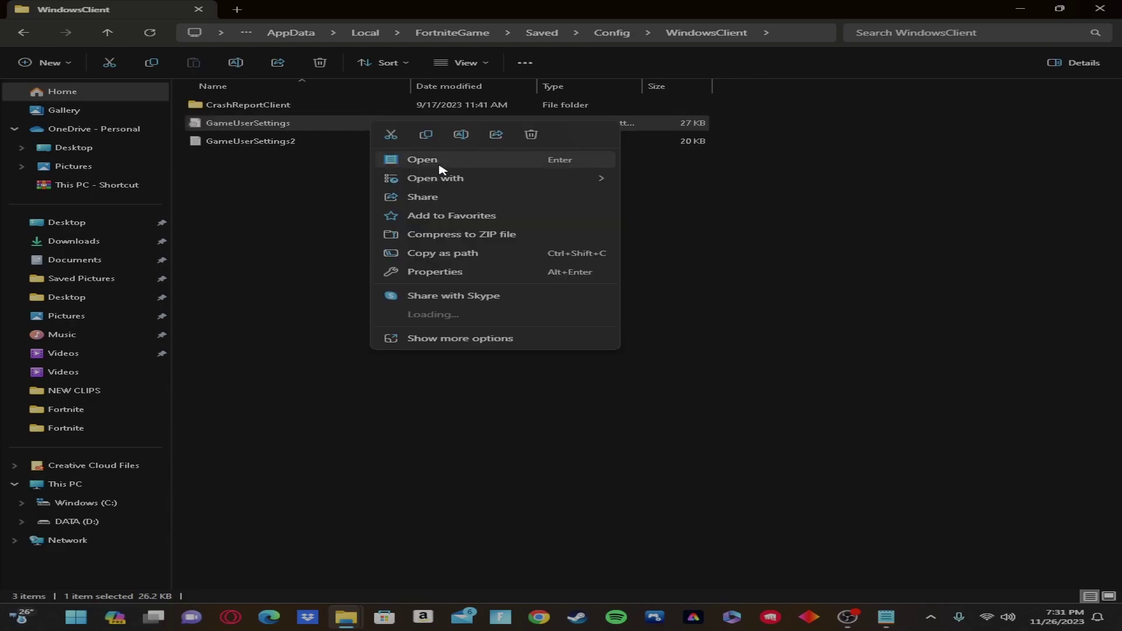
{"action": "left_click", "coordinate": [502, 339]}
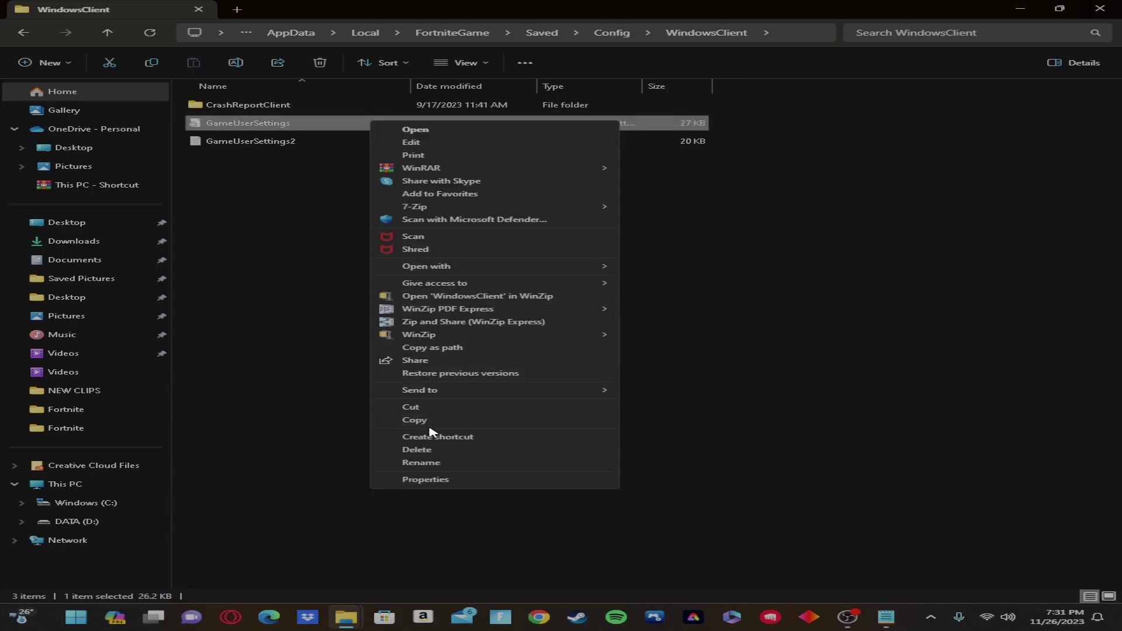
{"action": "left_click", "coordinate": [430, 481]}
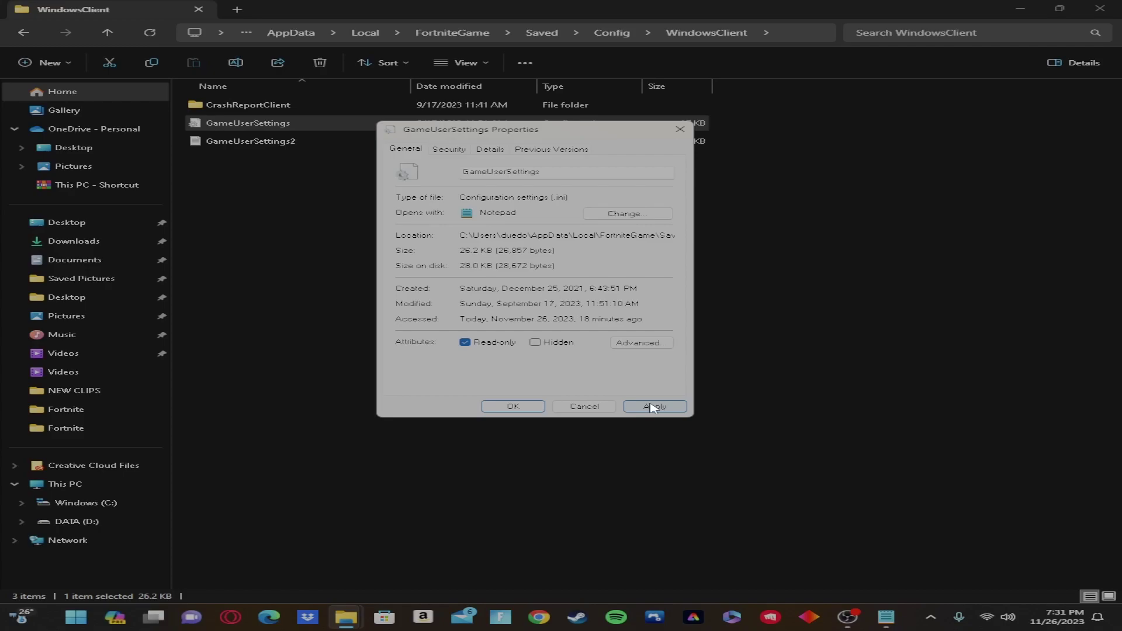
{"action": "left_click", "coordinate": [653, 408]}
{"action": "left_click", "coordinate": [680, 129]}
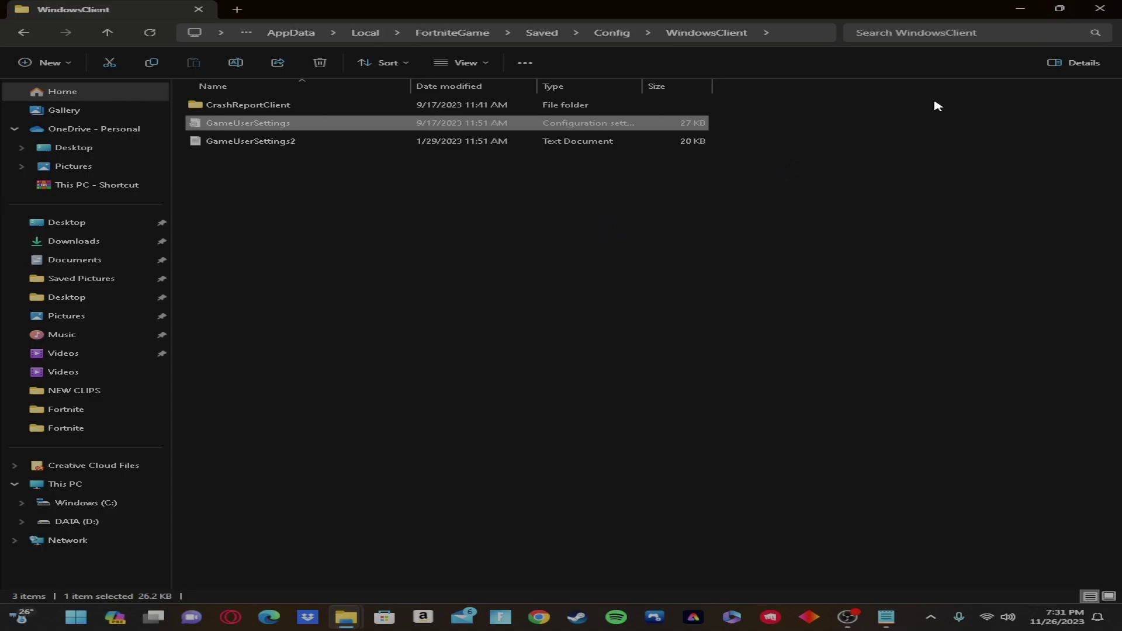
{"action": "left_click", "coordinate": [1111, 9]}
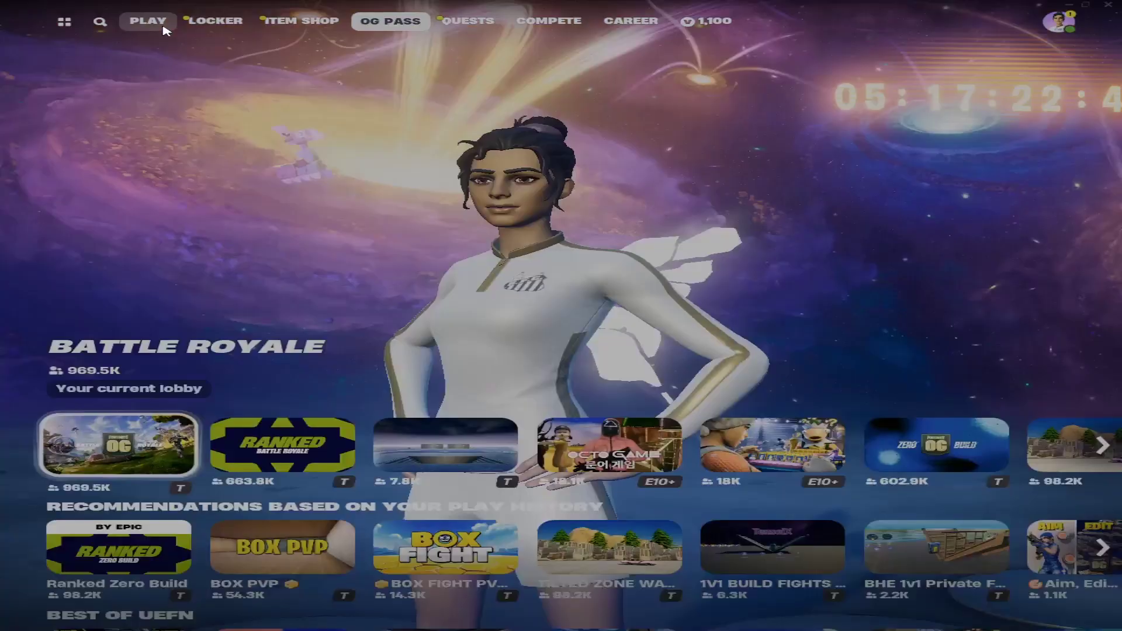
Step: Switch to Fortnite and open its video settings from the lobby
{"action": "left_click", "coordinate": [1057, 22]}
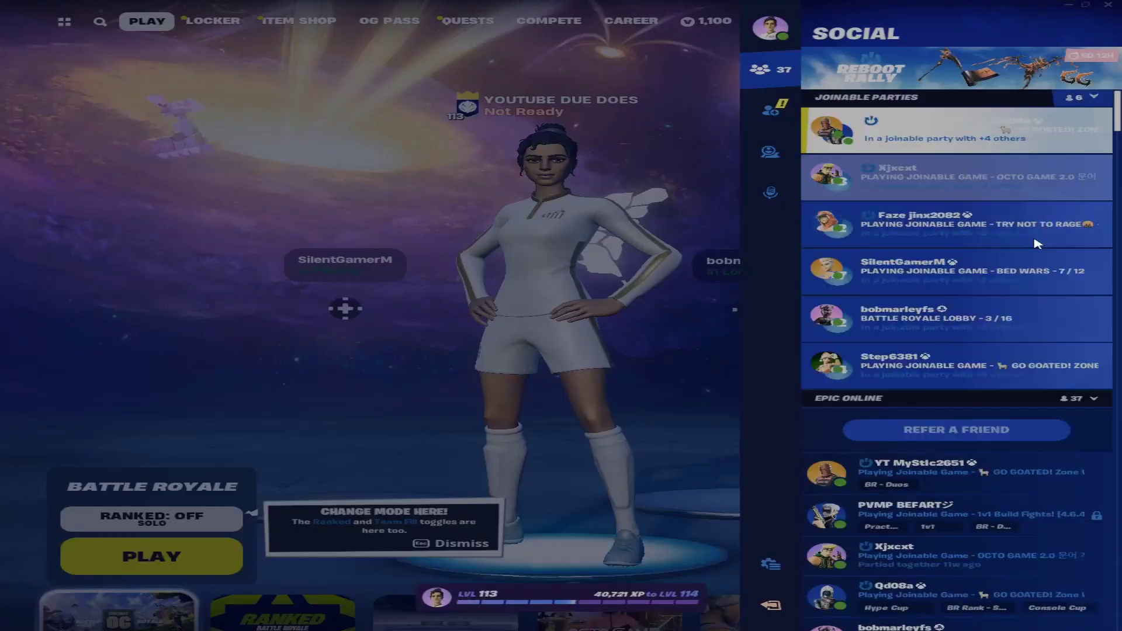
{"action": "left_click", "coordinate": [769, 550]}
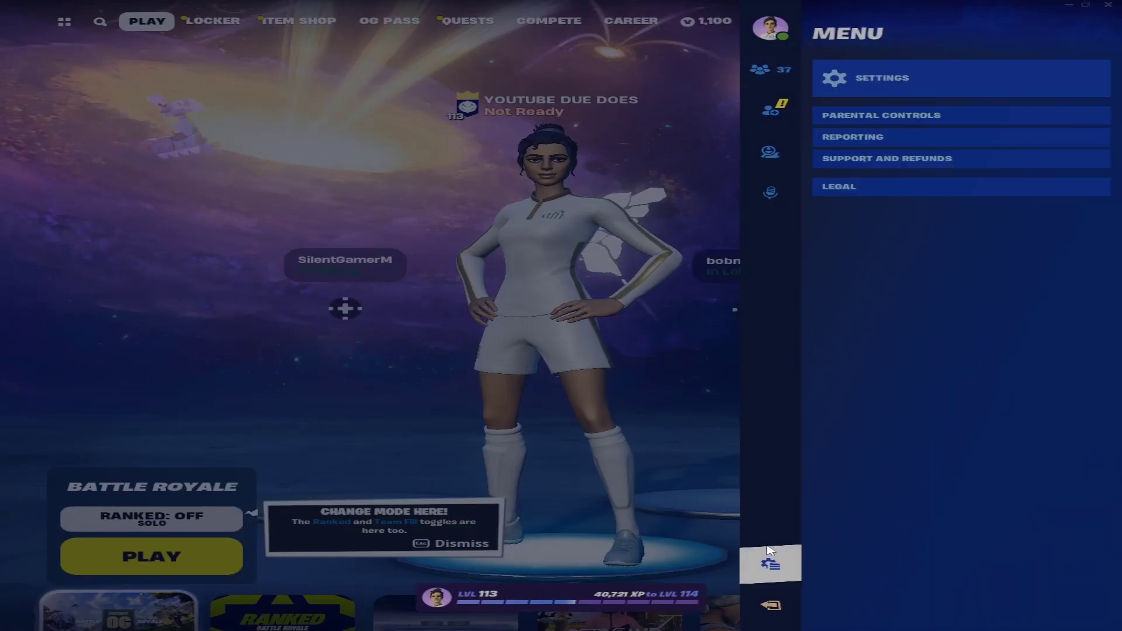
{"action": "left_click", "coordinate": [883, 82]}
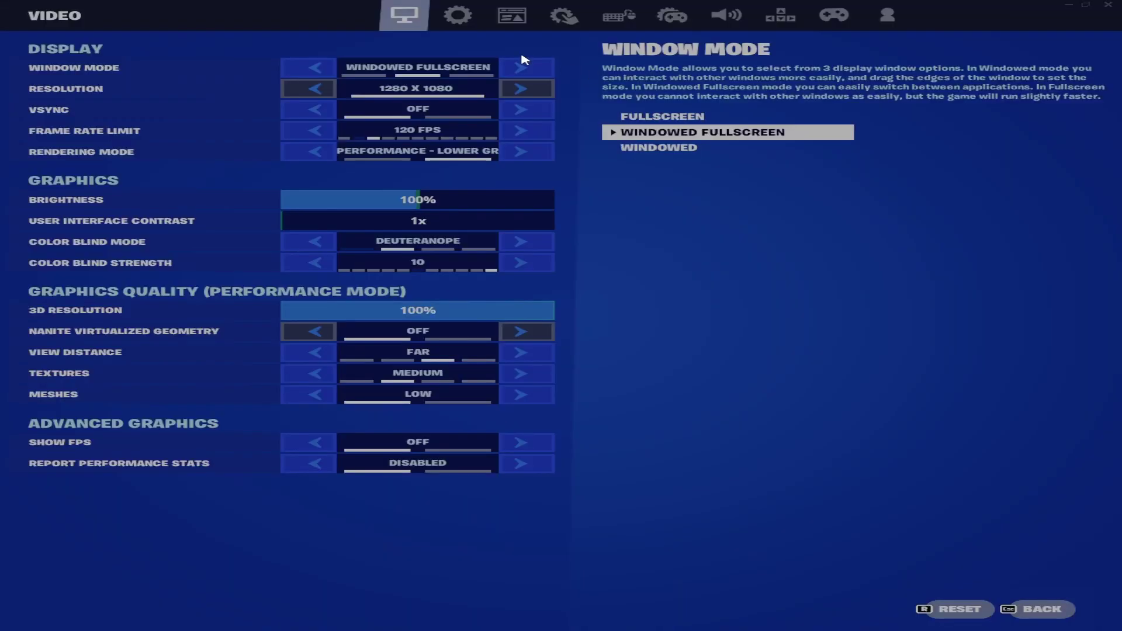
Step: Set the frame rate limit to 240 FPS, brightness to 50% and Show FPS to On, apply the changes, and leave the settings
{"action": "left_click", "coordinate": [531, 132]}
{"action": "left_click", "coordinate": [530, 131]}
{"action": "left_click", "coordinate": [531, 131]}
{"action": "left_click", "coordinate": [530, 132]}
{"action": "left_click", "coordinate": [530, 132]}
{"action": "left_click", "coordinate": [531, 131]}
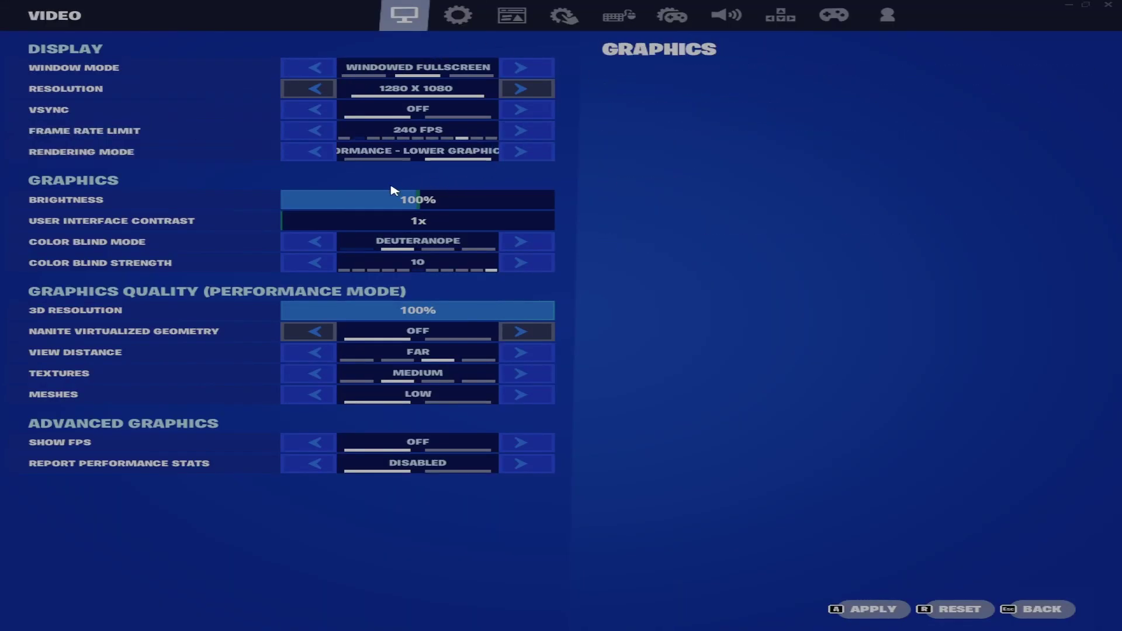
{"action": "left_click_drag", "start_coordinate": [381, 204], "coordinate": [280, 208]}
{"action": "left_click", "coordinate": [514, 443]}
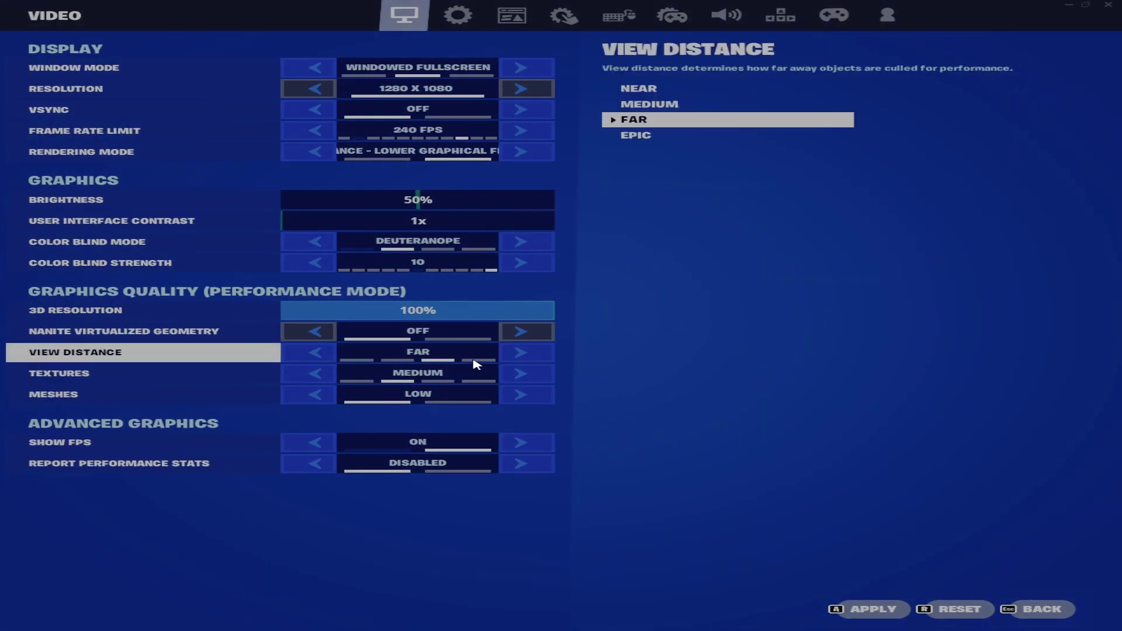
{"action": "left_click", "coordinate": [862, 607]}
{"action": "left_click", "coordinate": [469, 16]}
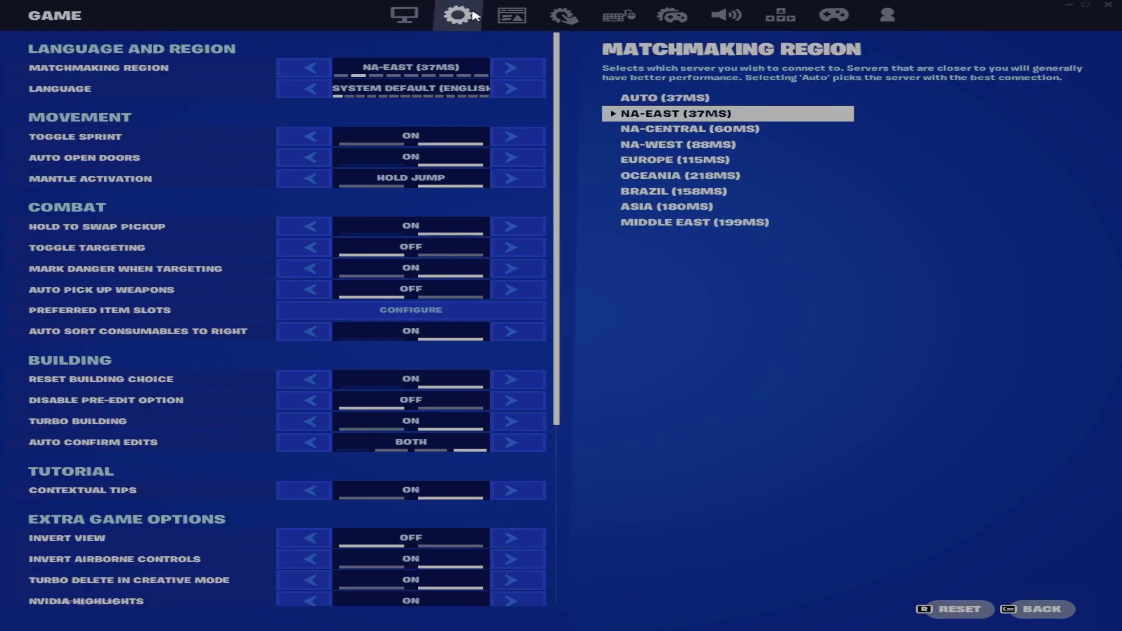
{"action": "left_click", "coordinate": [1055, 614]}
Step: Select the 高性能 1V1 map in the lobby, set it to a private game, and start it
{"action": "scroll", "coordinate": [518, 193], "scroll_direction": "down", "scroll_amount": 2}
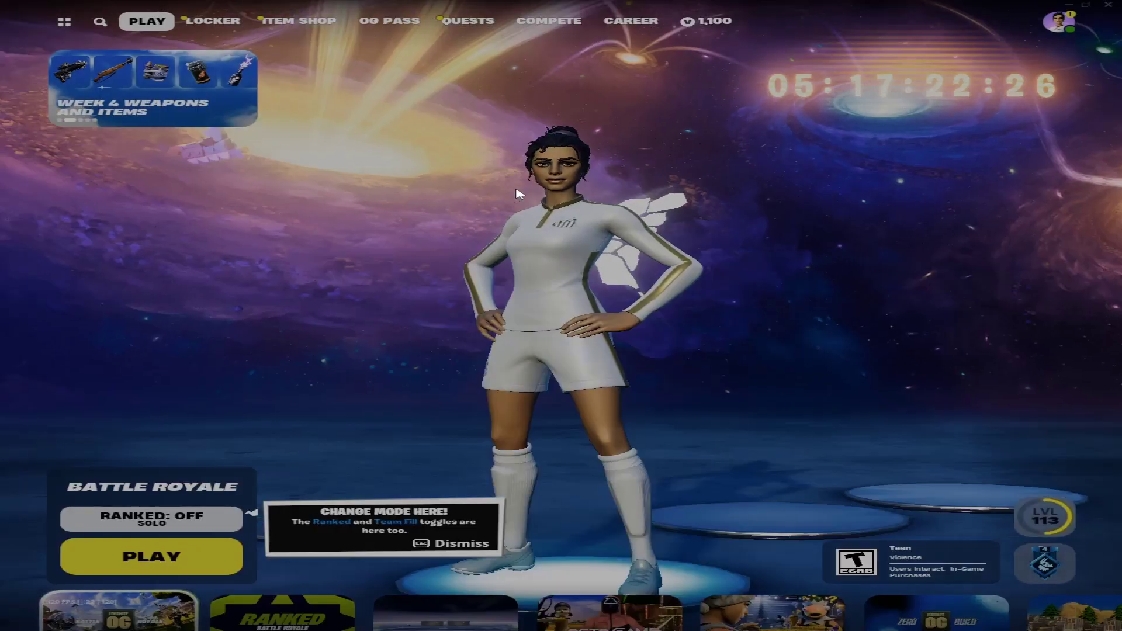
{"action": "scroll", "coordinate": [519, 192], "scroll_direction": "up", "scroll_amount": 2}
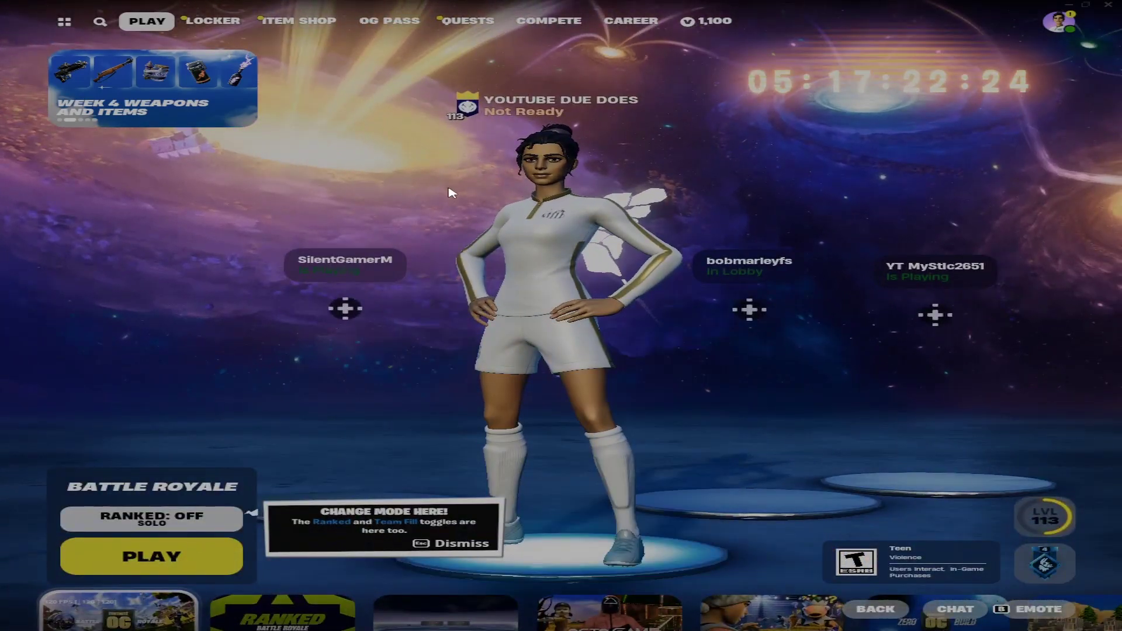
{"action": "scroll", "coordinate": [450, 193], "scroll_direction": "down", "scroll_amount": 1}
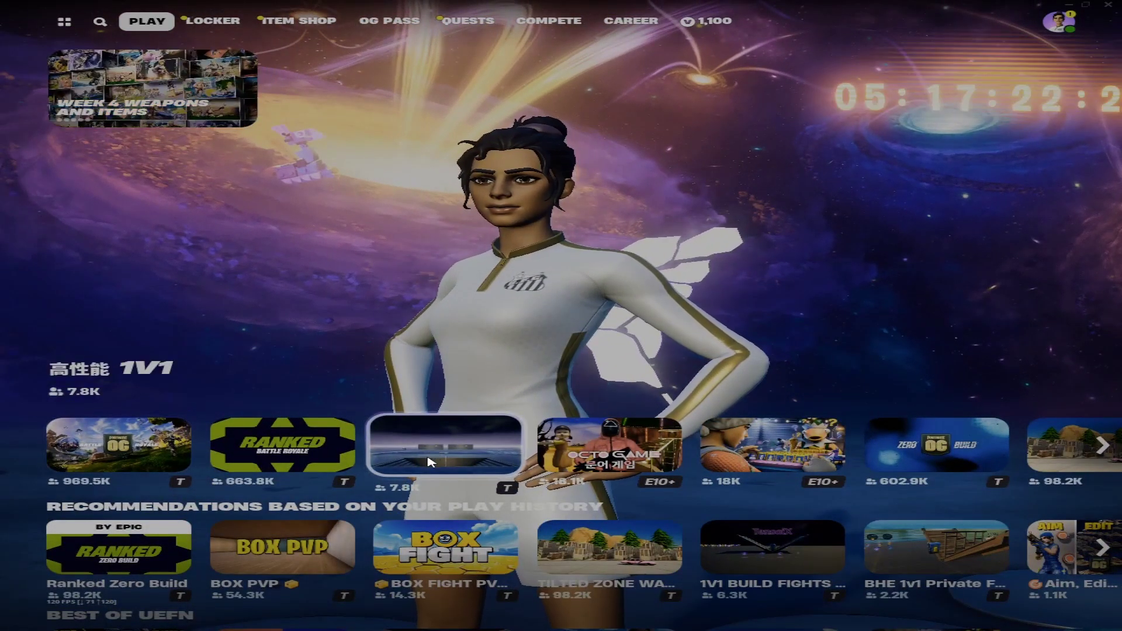
{"action": "left_click", "coordinate": [438, 450]}
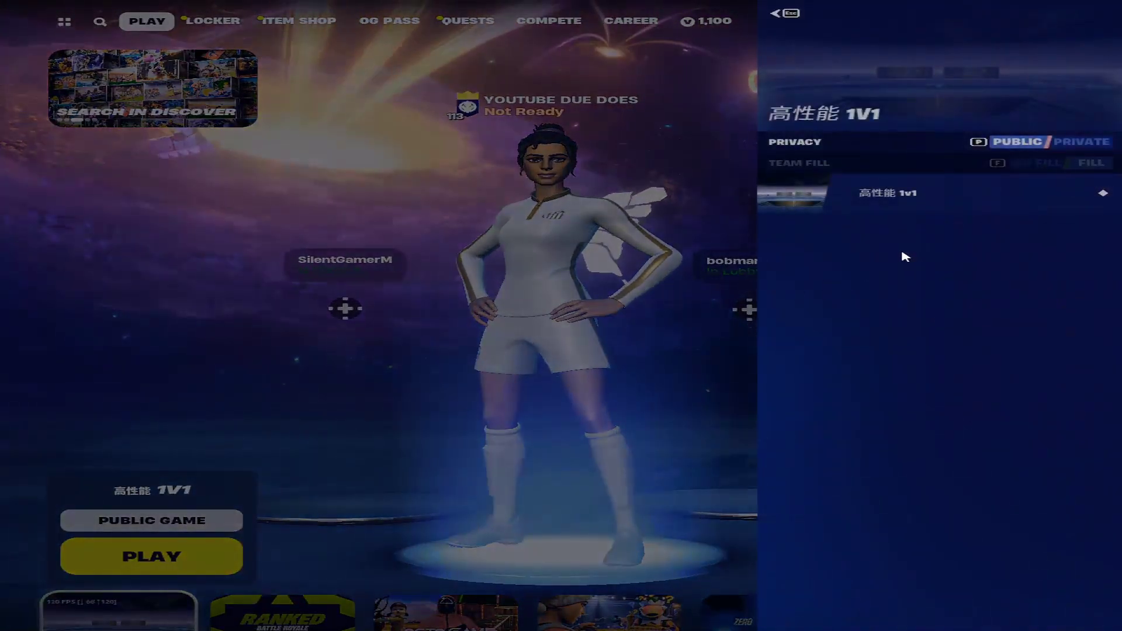
{"action": "left_click", "coordinate": [921, 145]}
{"action": "key", "text": "Escape"}
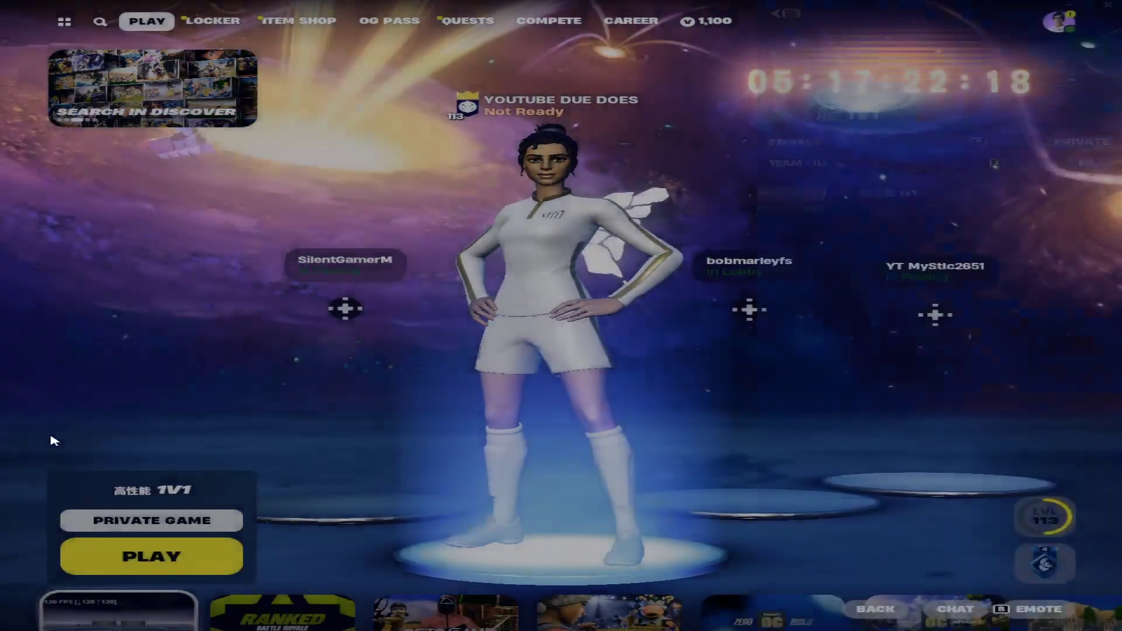
{"action": "left_click", "coordinate": [146, 562]}
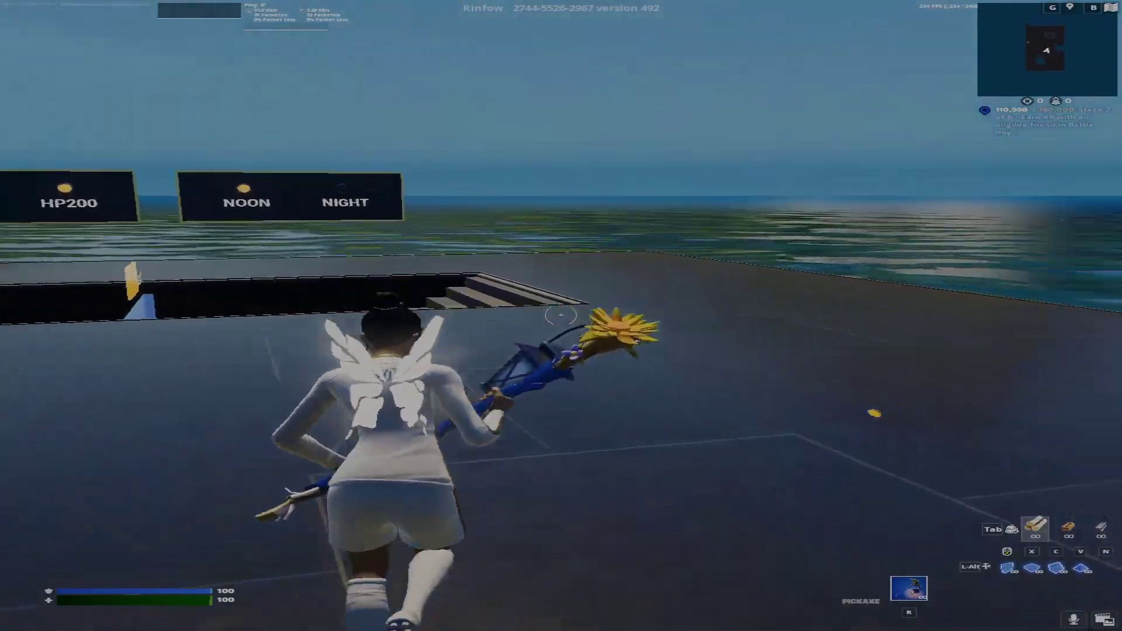
Step: Build and edit structures on the 1V1 map to test how the stretched resolution looks in play
{"action": "key", "text": "v"}
{"action": "key", "text": "alt"}
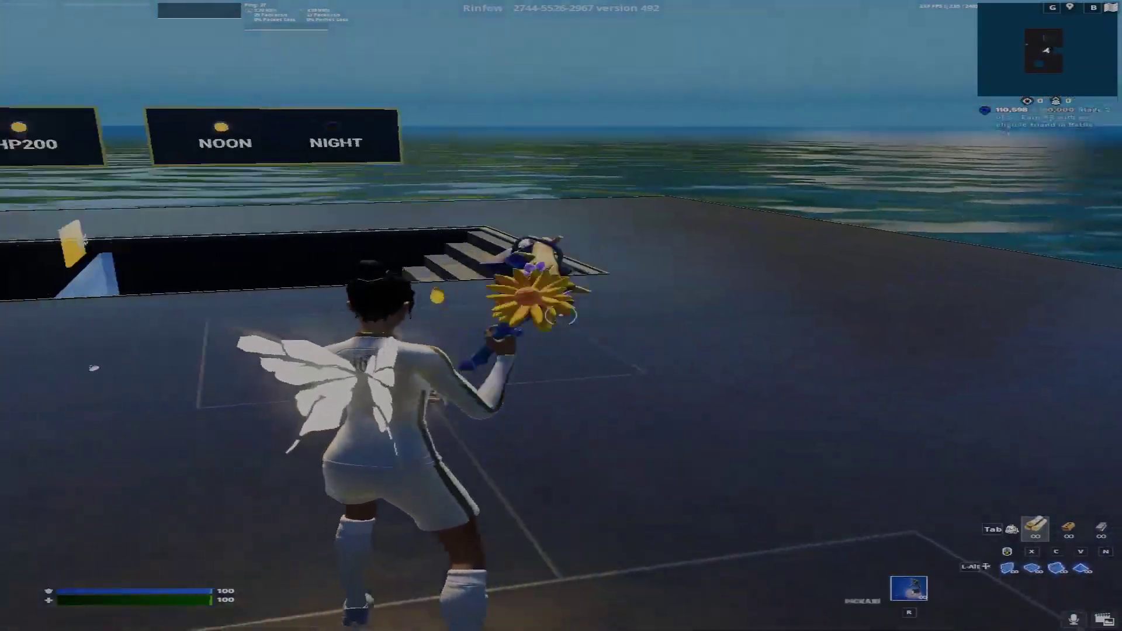
{"action": "key", "text": "v"}
{"action": "key", "text": "c"}
{"action": "left_click", "coordinate": [561, 314]}
{"action": "key", "text": "e"}
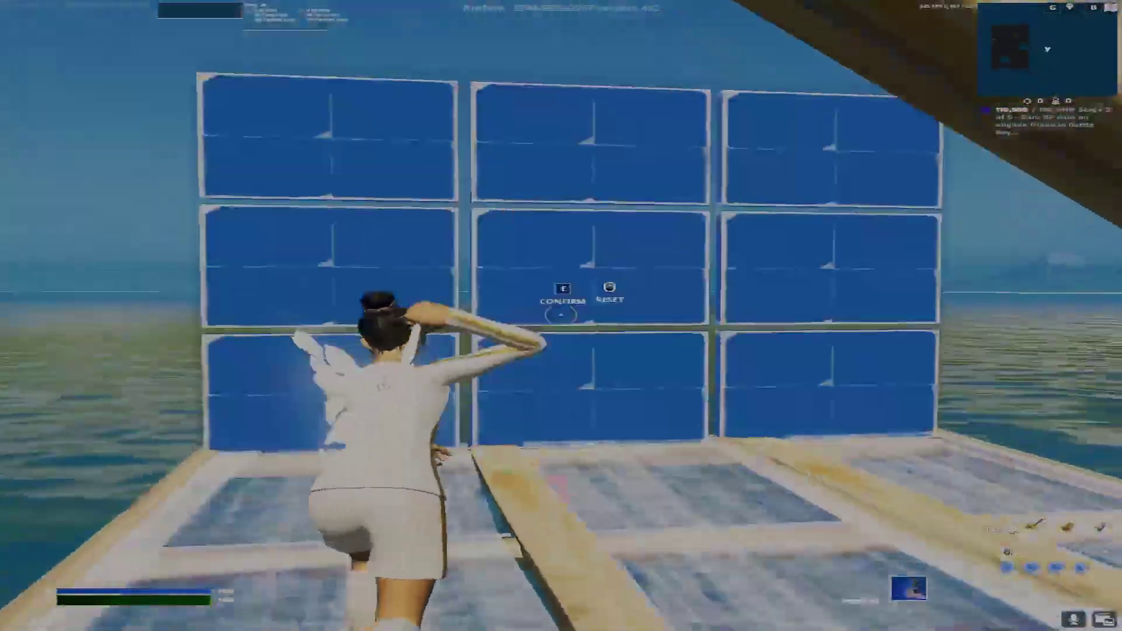
{"action": "key", "text": "e"}
{"action": "key", "text": "e"}
{"action": "left_click", "coordinate": [561, 315]}
{"action": "key", "text": "e"}
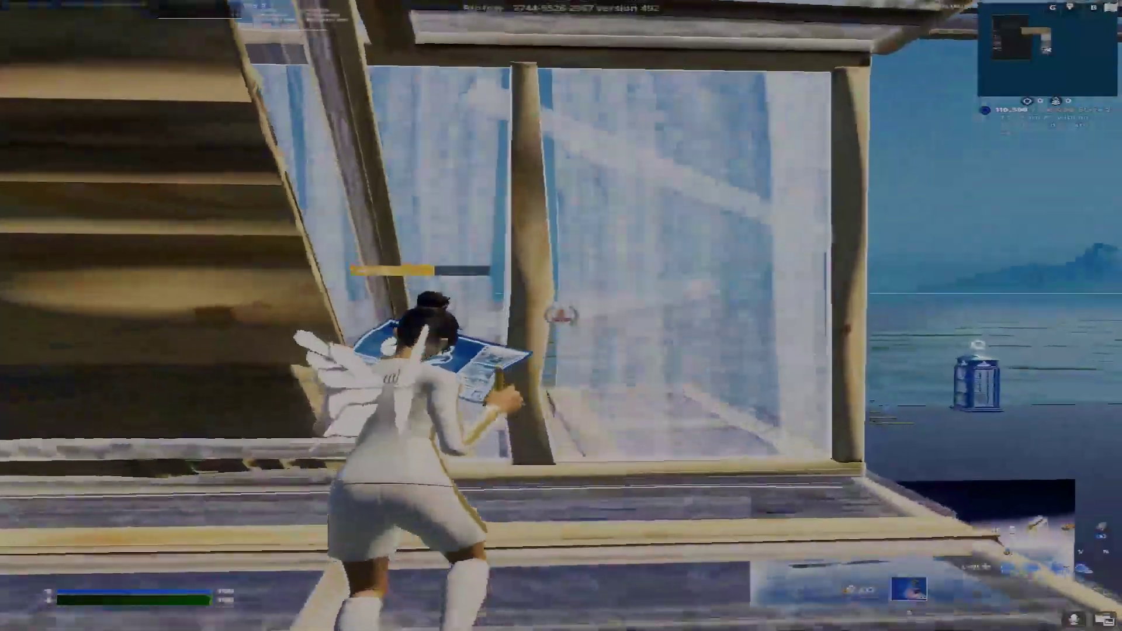
{"action": "left_click", "coordinate": [561, 315]}
{"action": "key", "text": "e"}
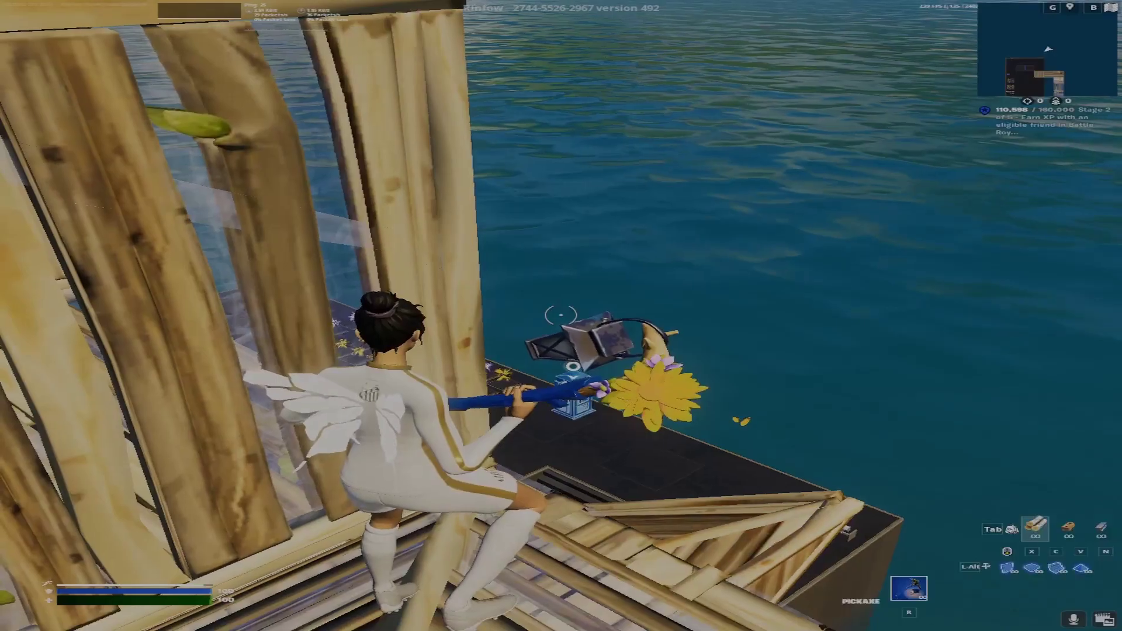
{"action": "key", "text": "space"}
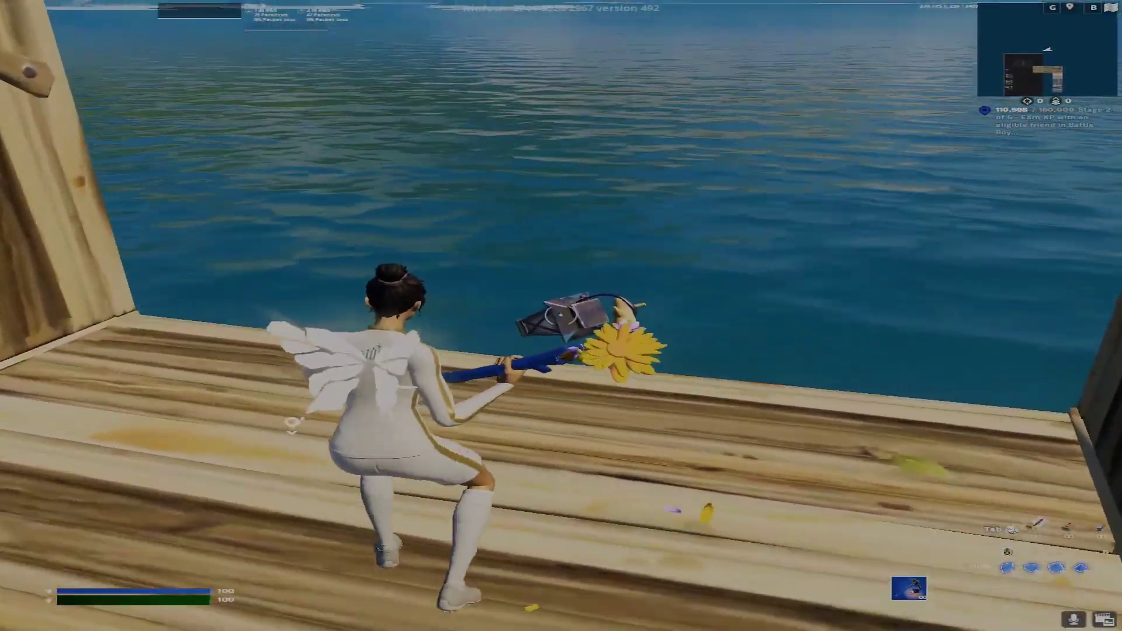
{"action": "key", "text": "Escape"}
{"action": "key", "text": "Escape"}
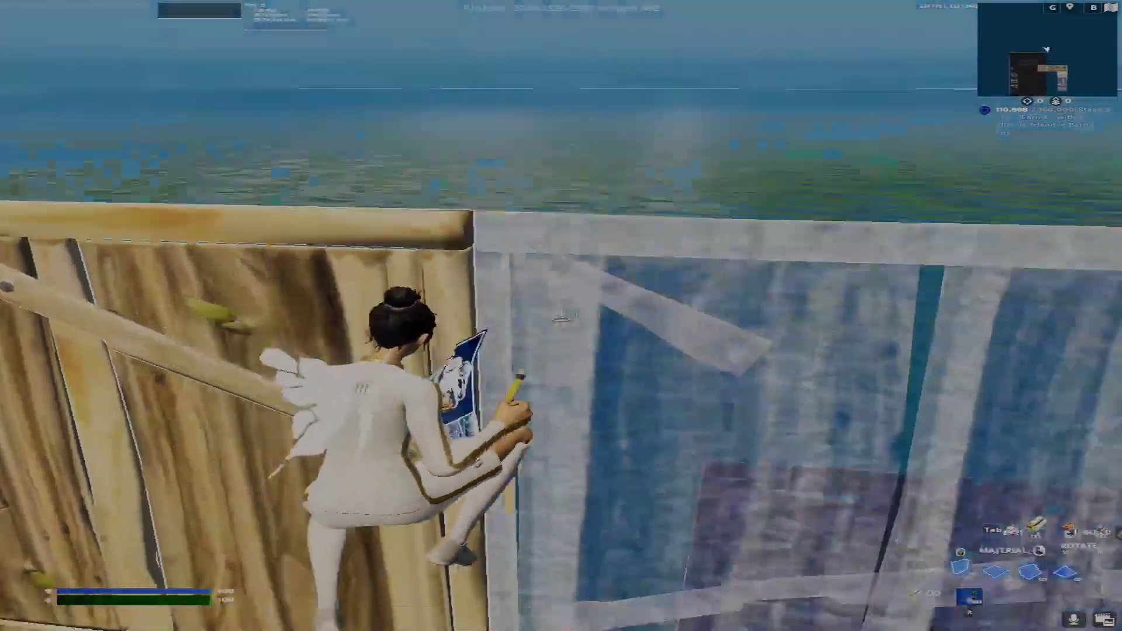
{"action": "left_click", "coordinate": [561, 316]}
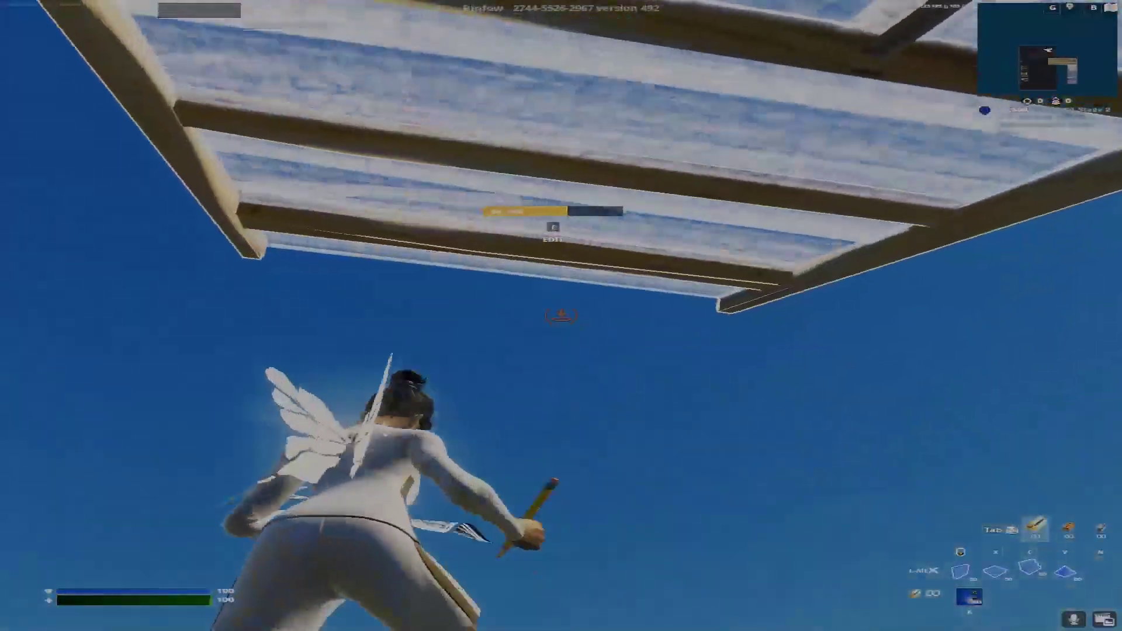